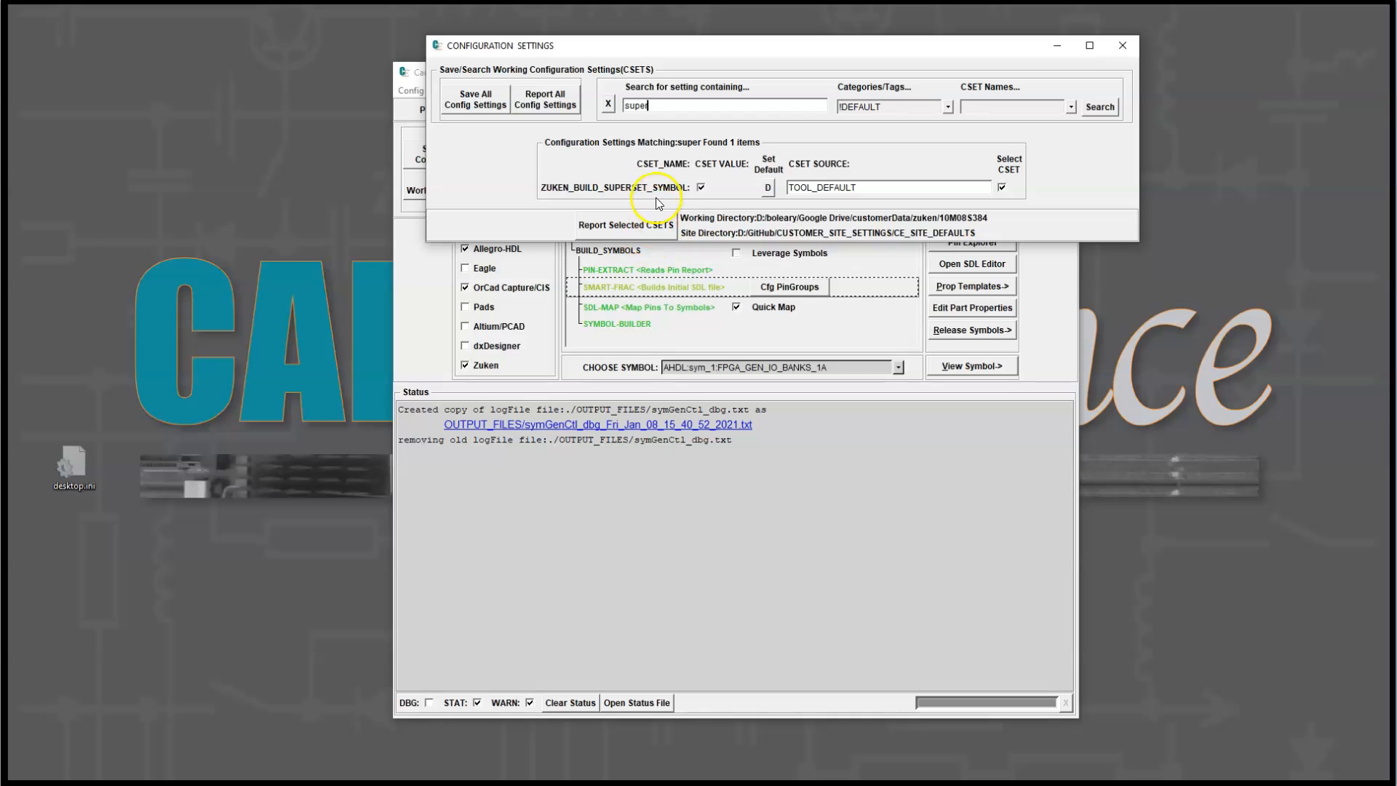
Step: Read the description of the ZUKEN_BUILD_SUPERSET_SYMBOL setting, and close the configuration settings without saving
mouse_move(667, 191)
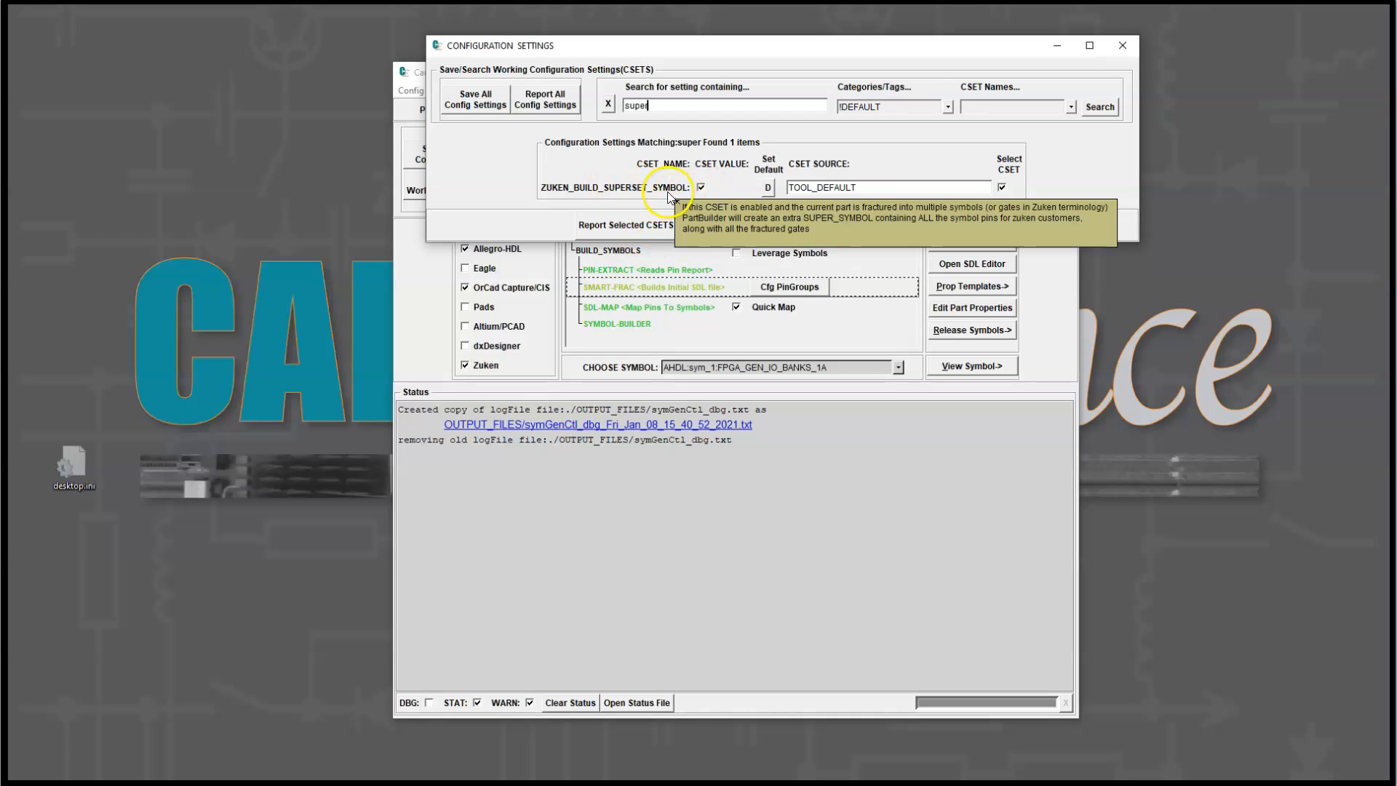
left_click(612, 186)
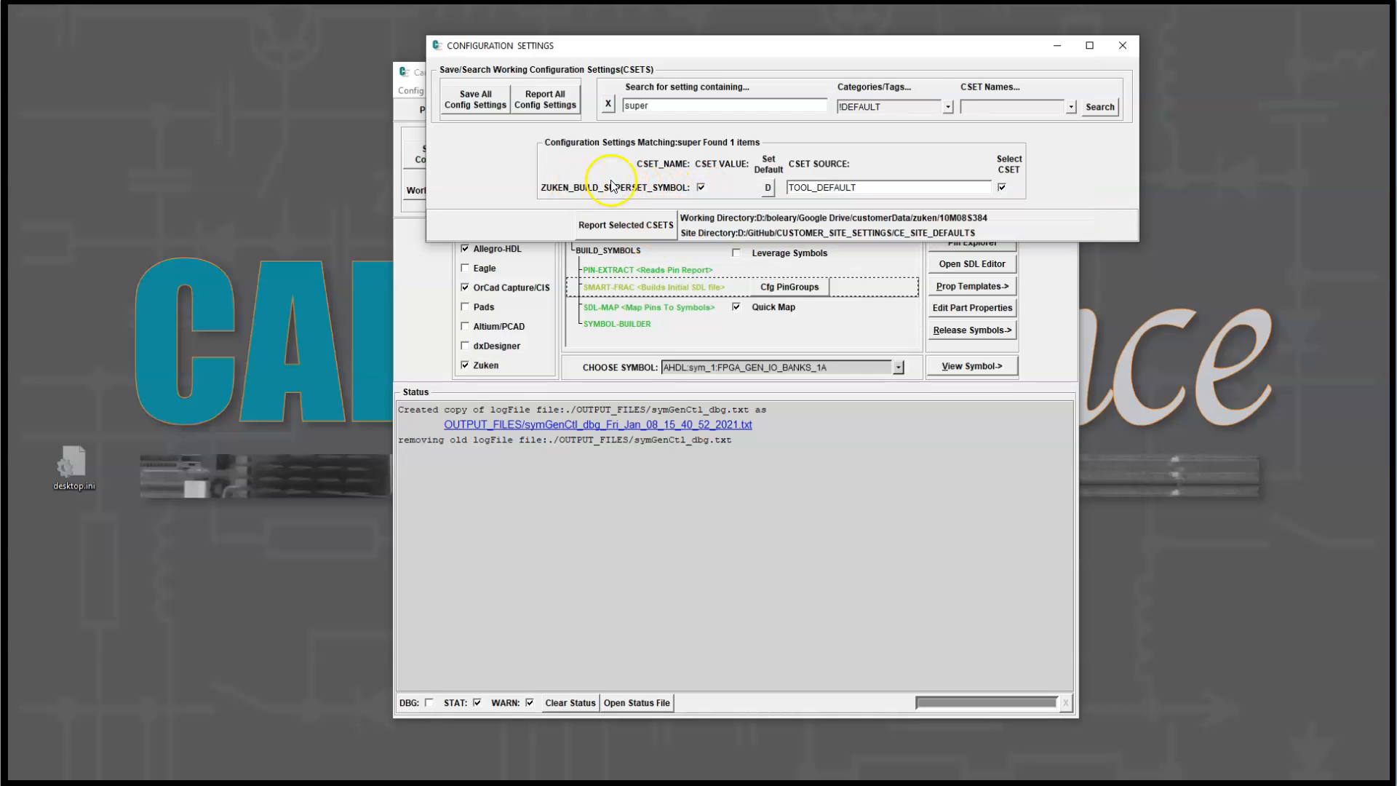
mouse_move(668, 191)
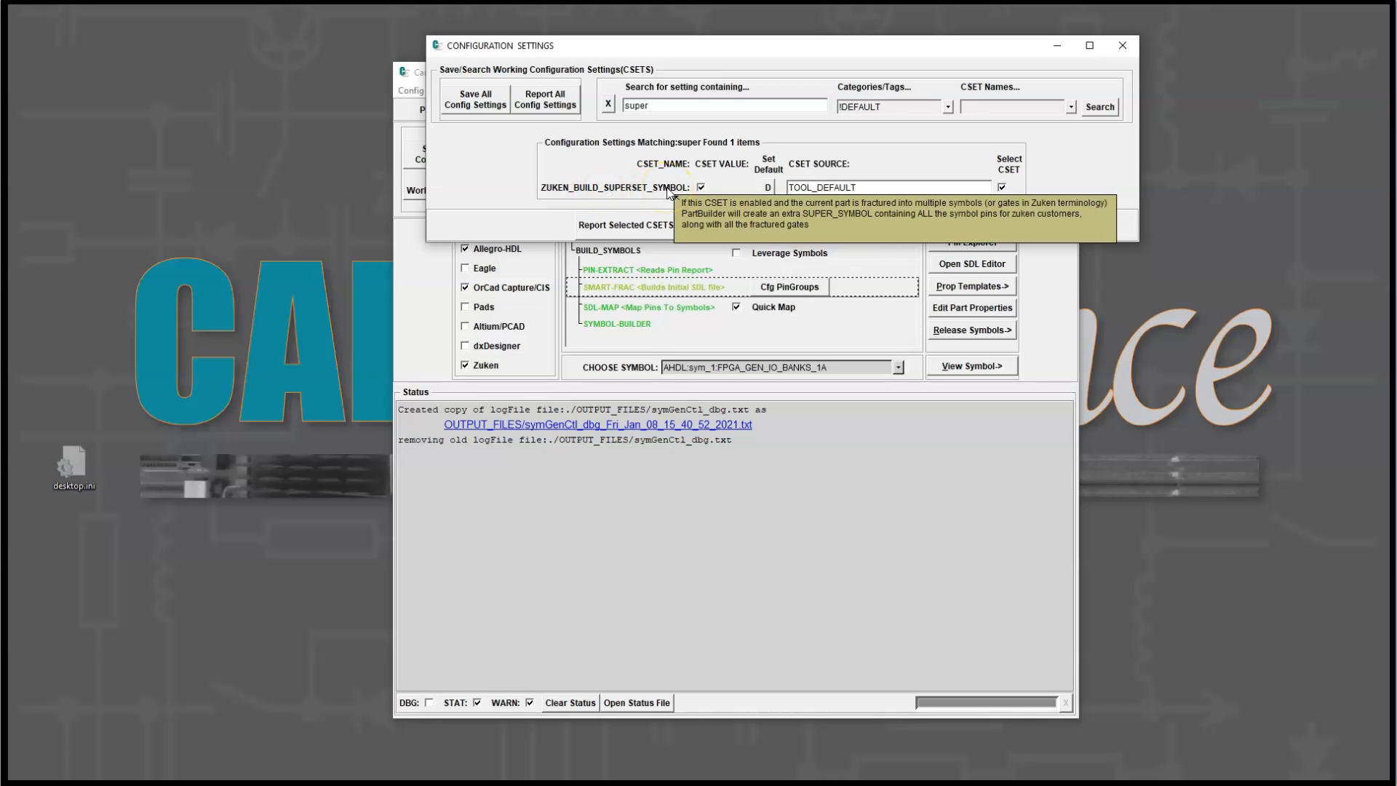
left_click(712, 185)
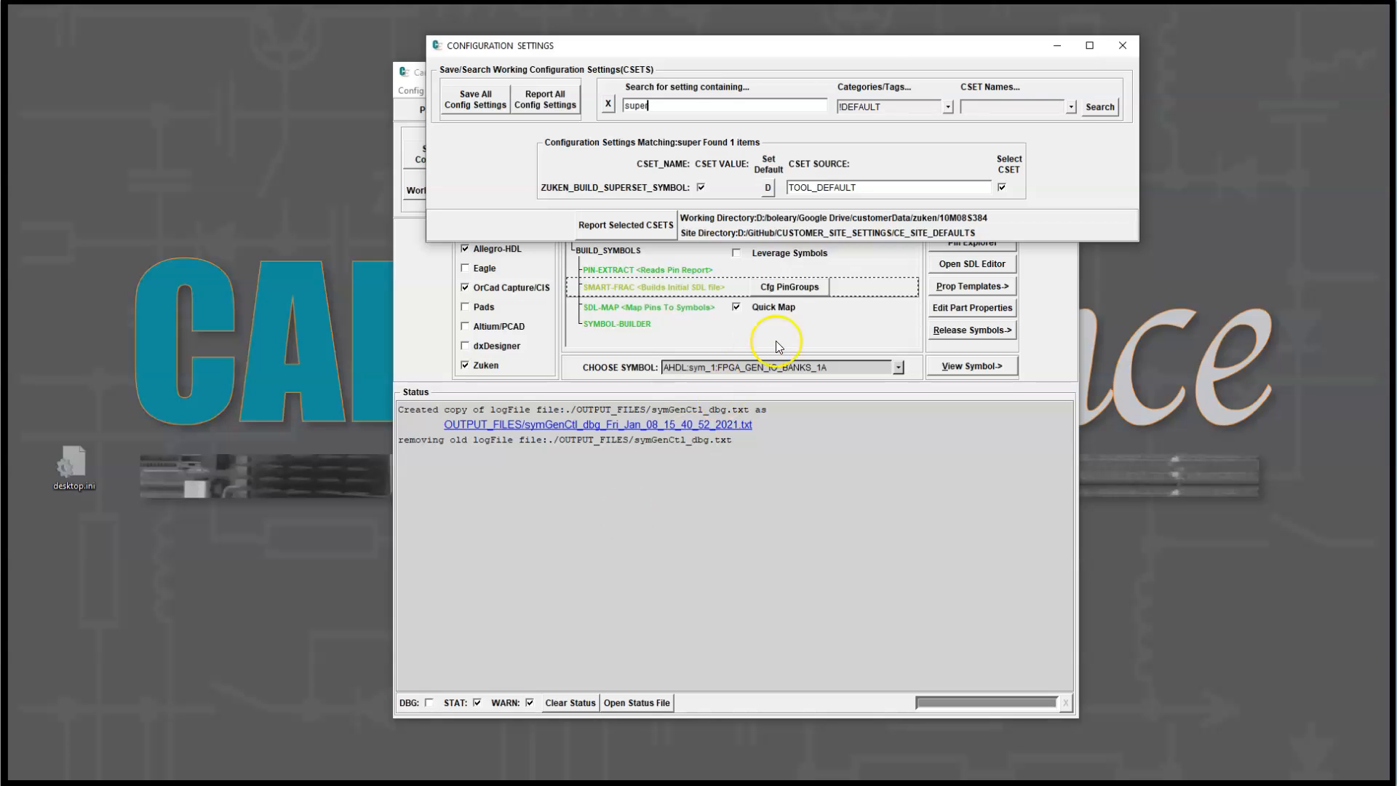
left_click(1122, 46)
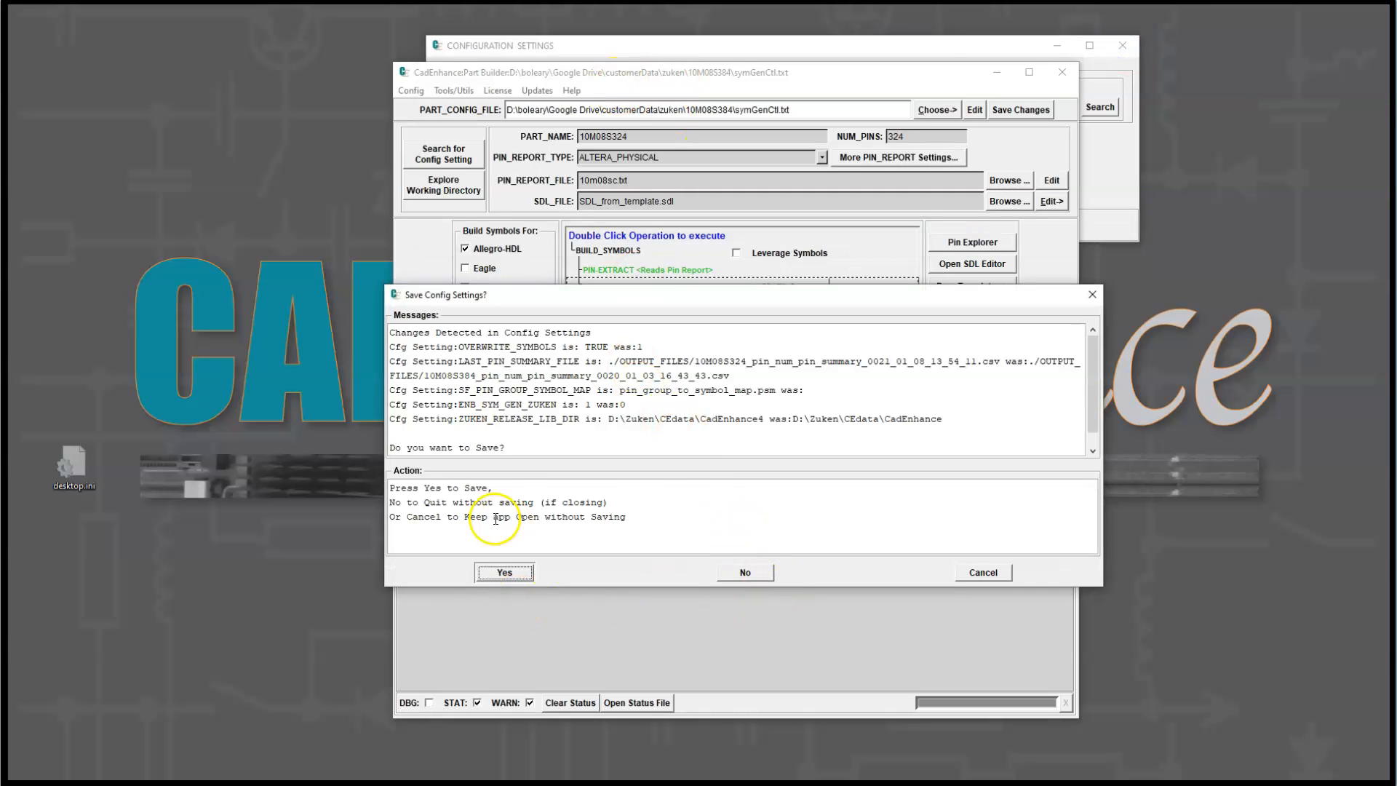
left_click(745, 573)
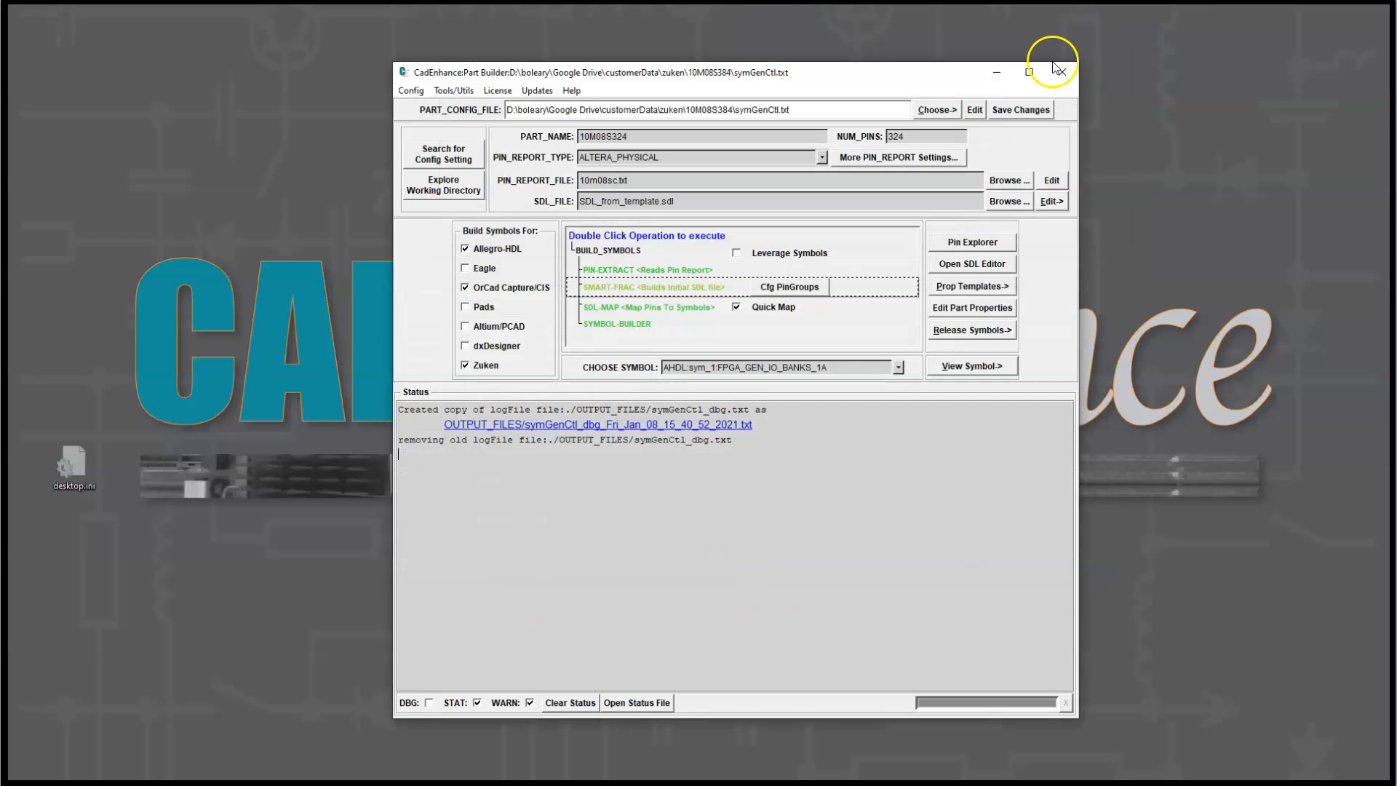
Step: Arrange the Part Builder beside the 10M08S384 folder window and run the BUILD_SYMBOLS operation
left_click_drag(747, 73, 512, 60)
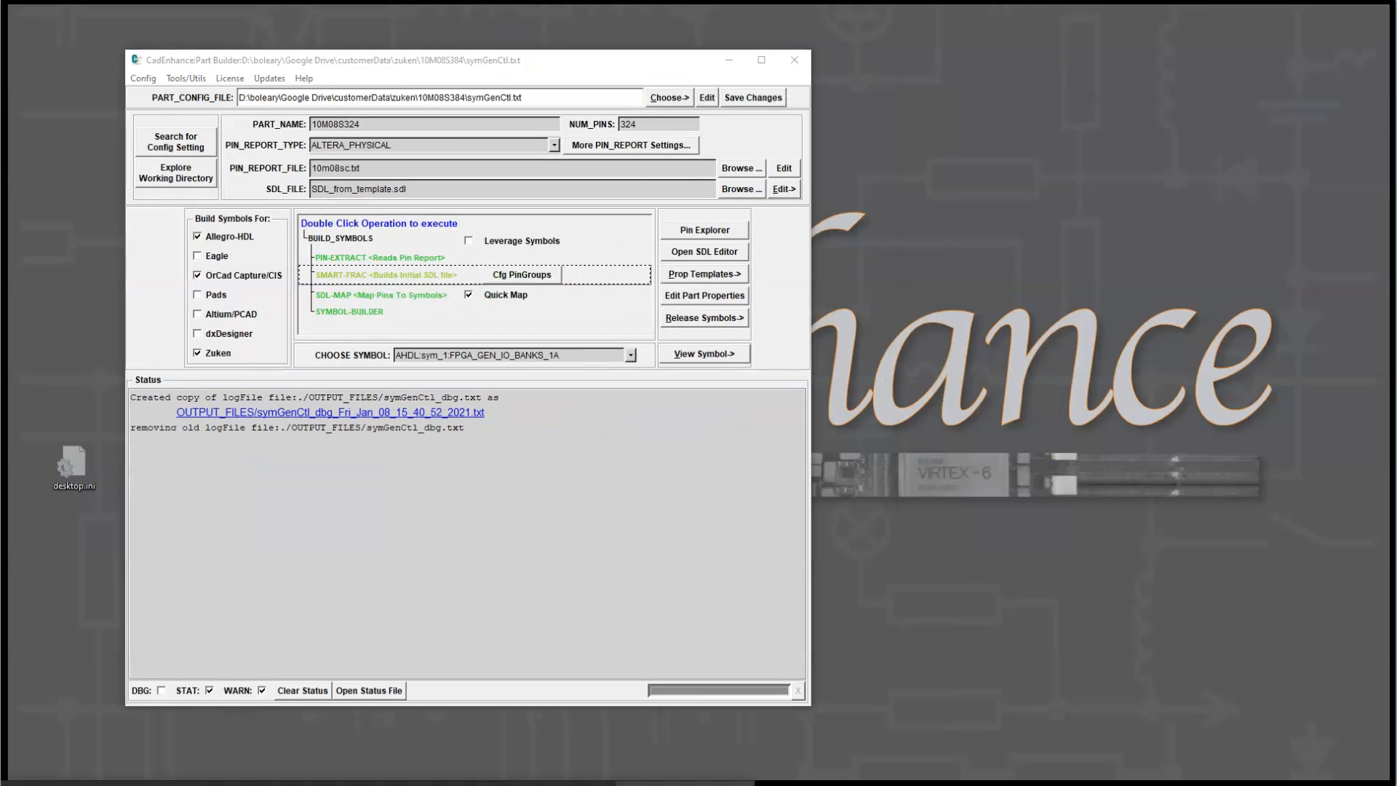
left_click(695, 756)
left_click_drag(685, 87, 901, 96)
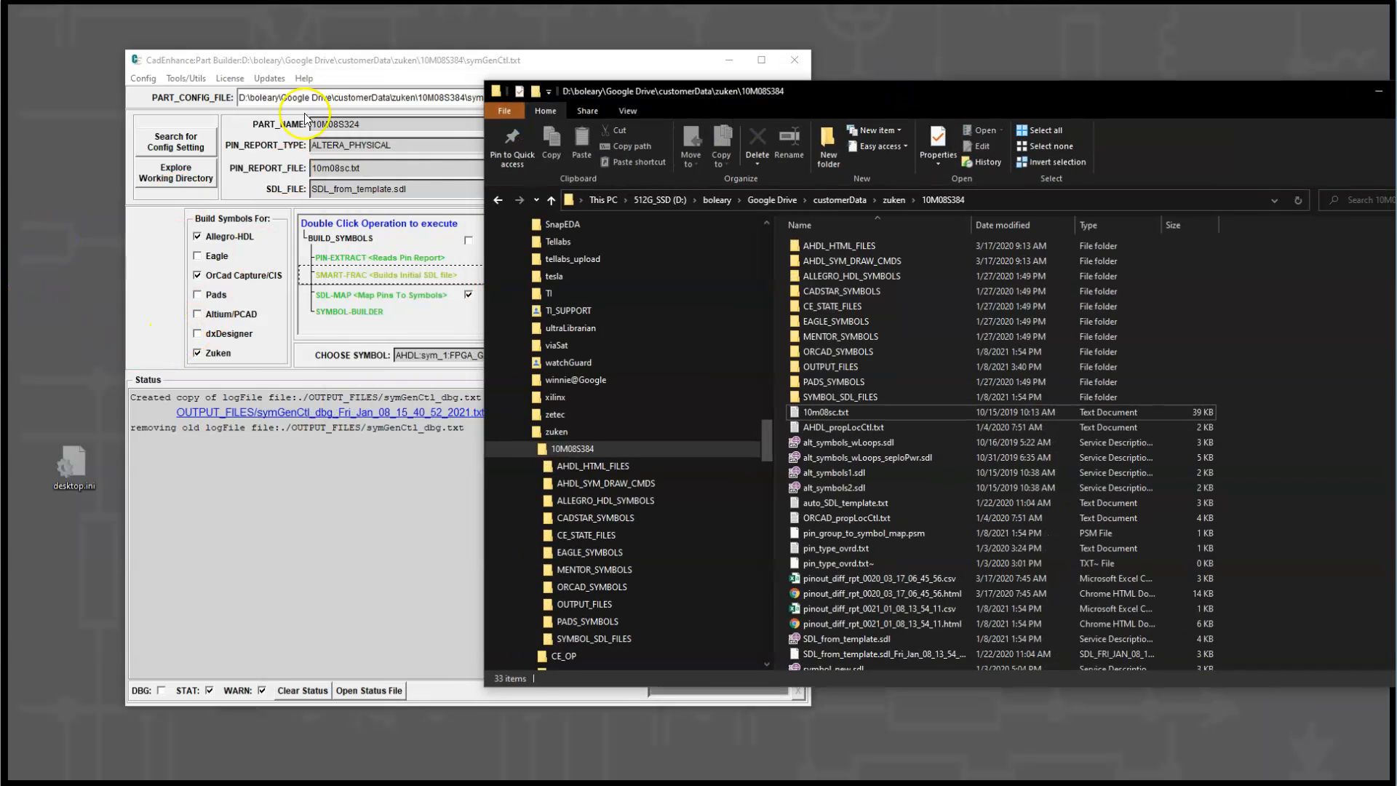
left_click(327, 61)
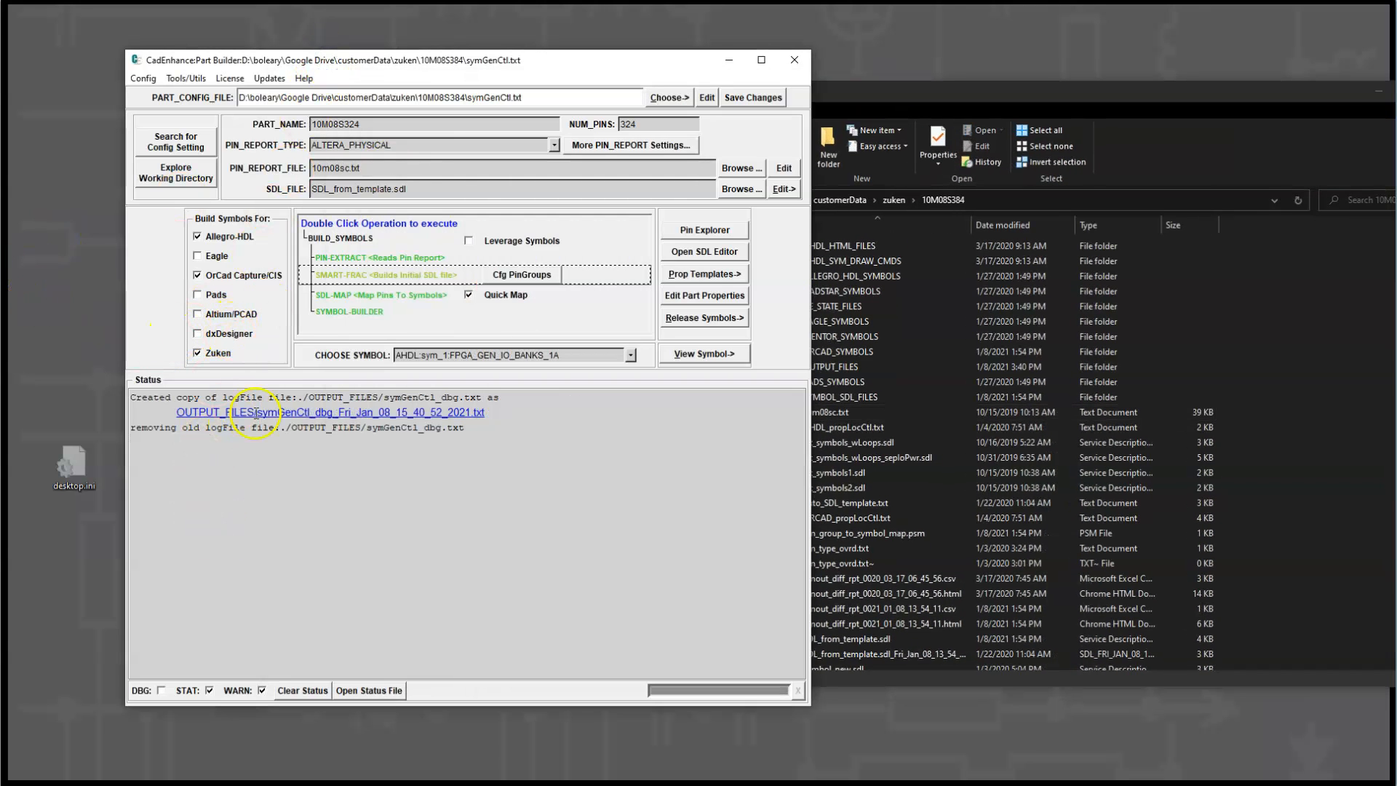
double_click(364, 312)
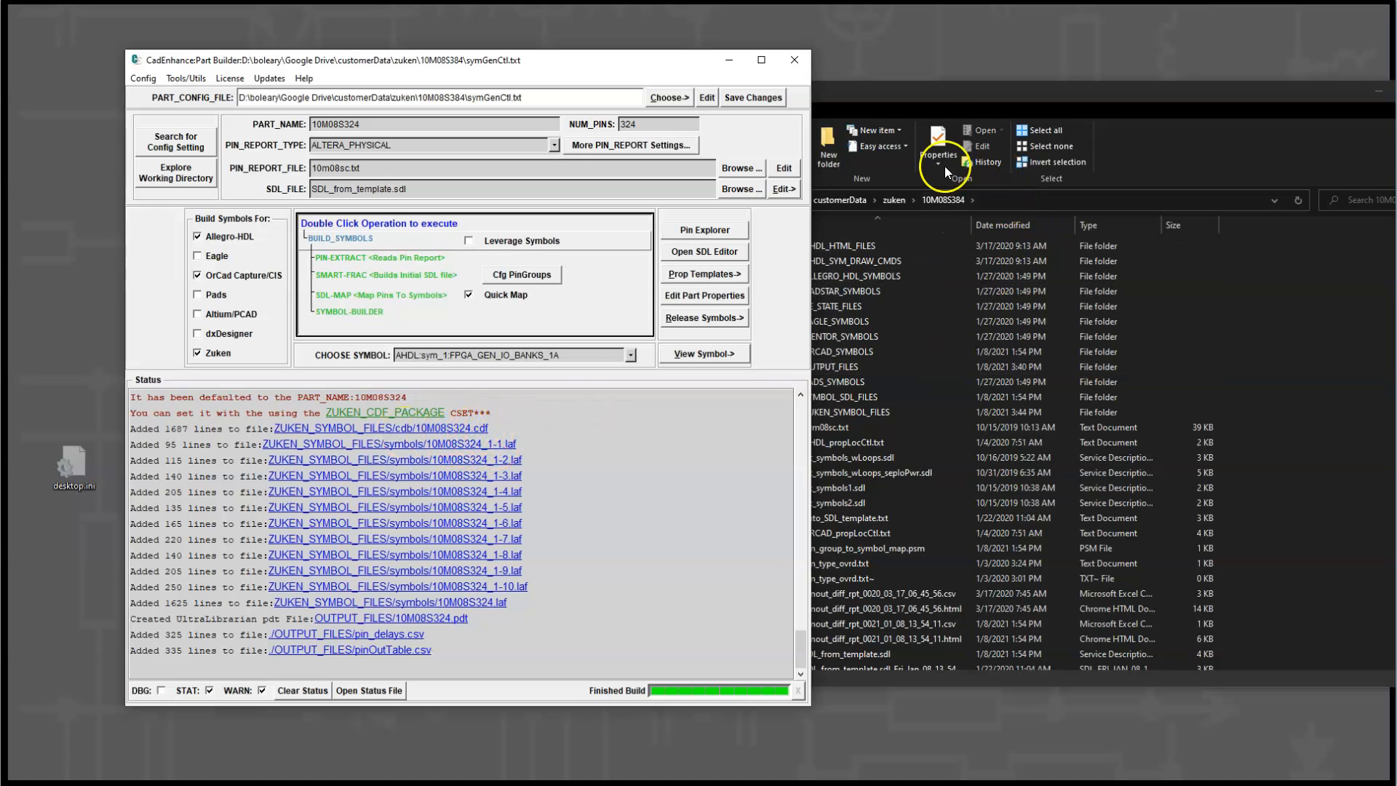
Step: Open the cdb folder inside ZUKEN_SYMBOL_FILES in the 10M08S384 directory to inspect the generated part file
left_click_drag(940, 95, 895, 90)
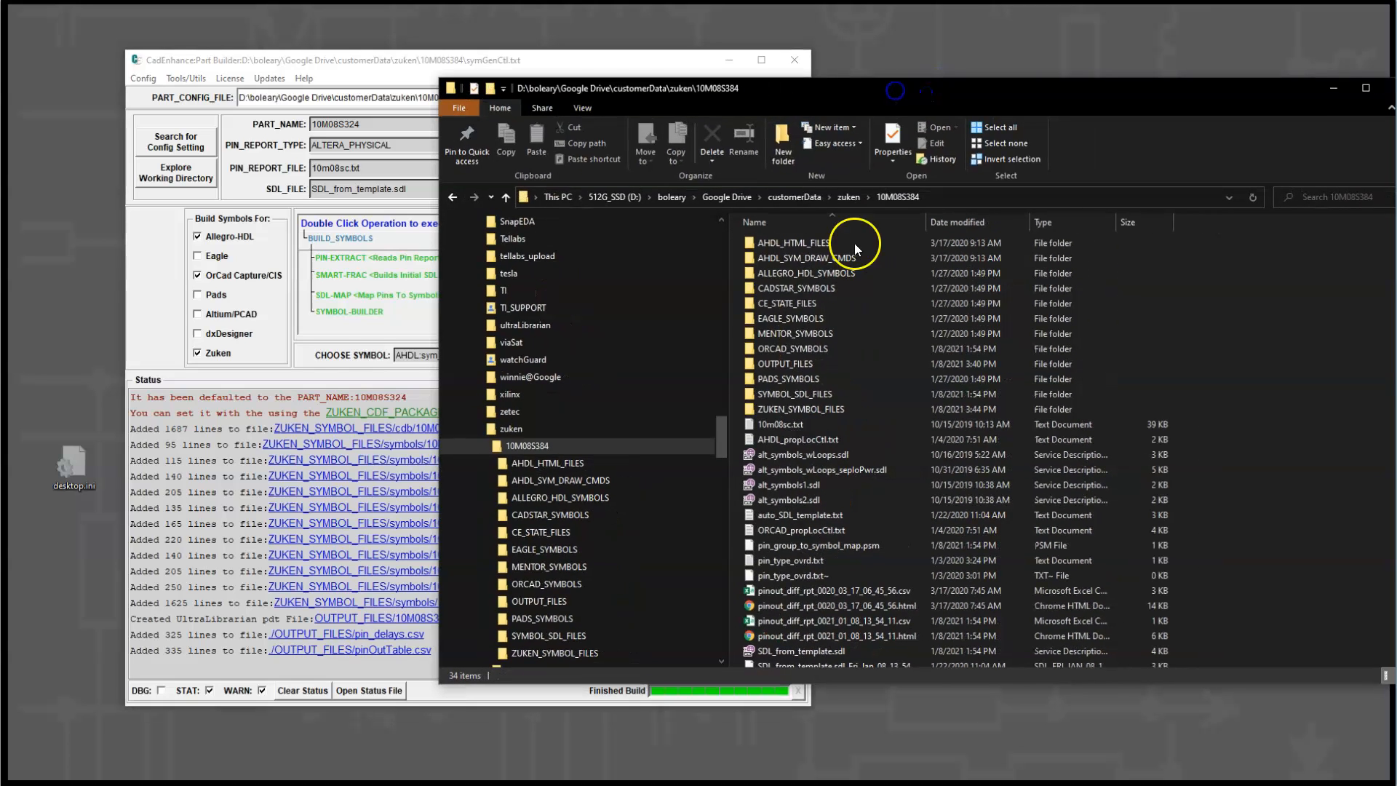
left_click(783, 409)
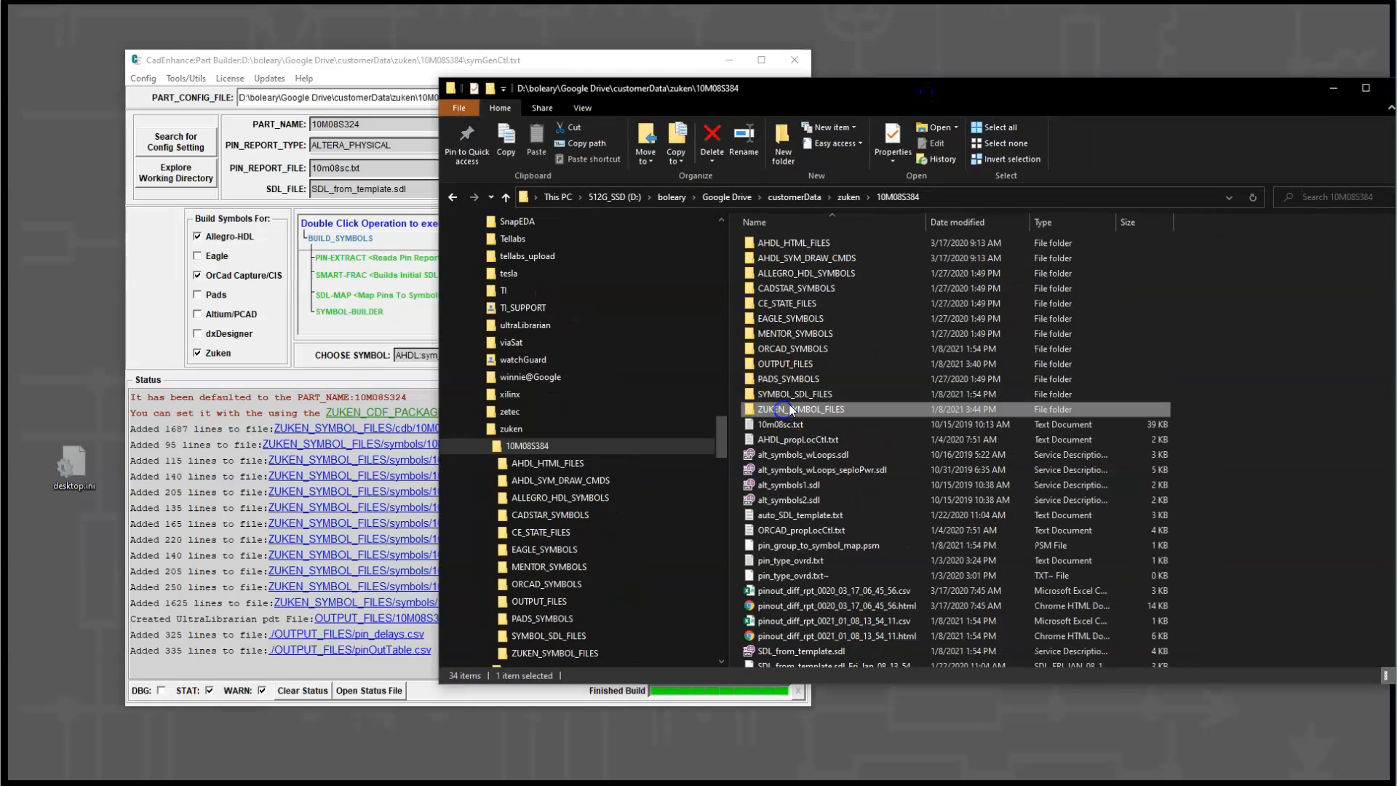
double_click(791, 409)
left_click(764, 241)
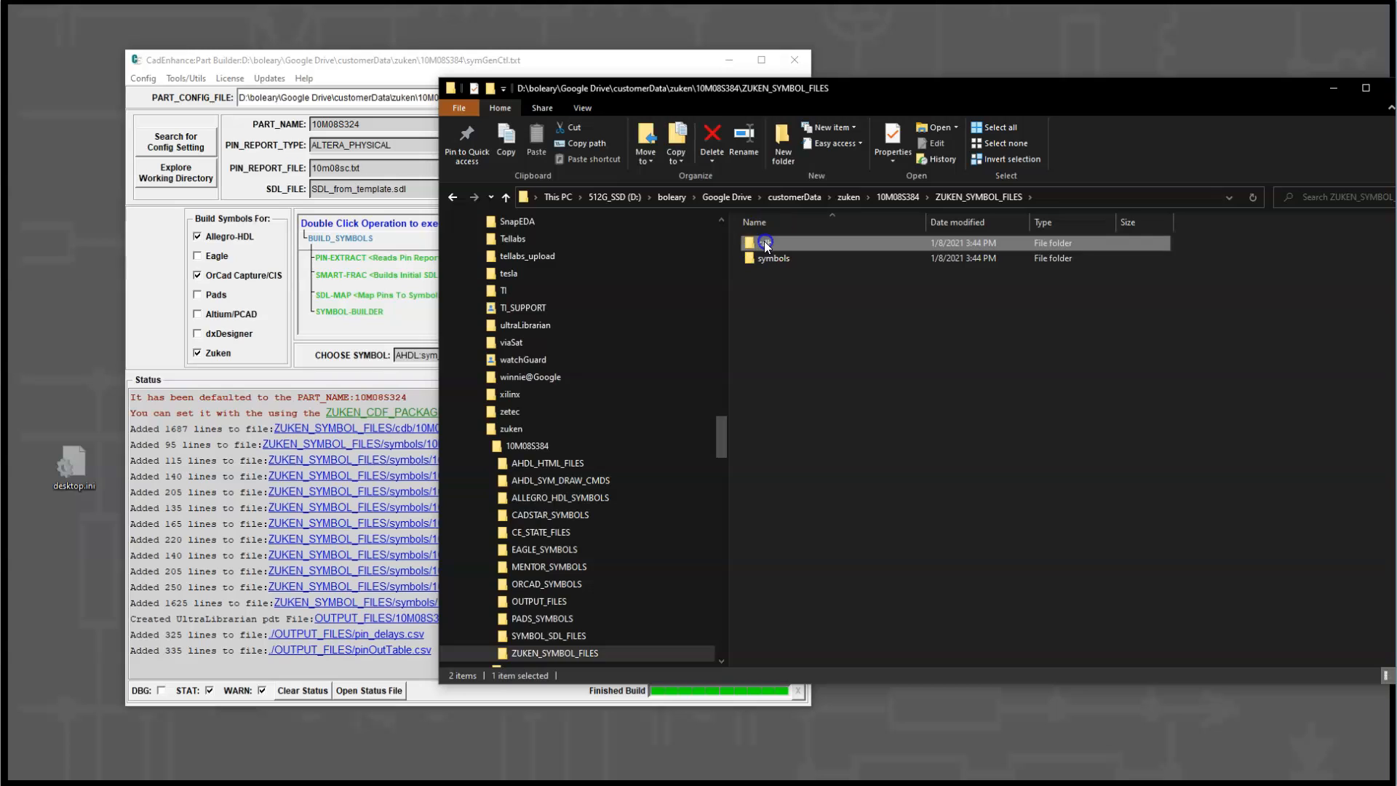
double_click(764, 242)
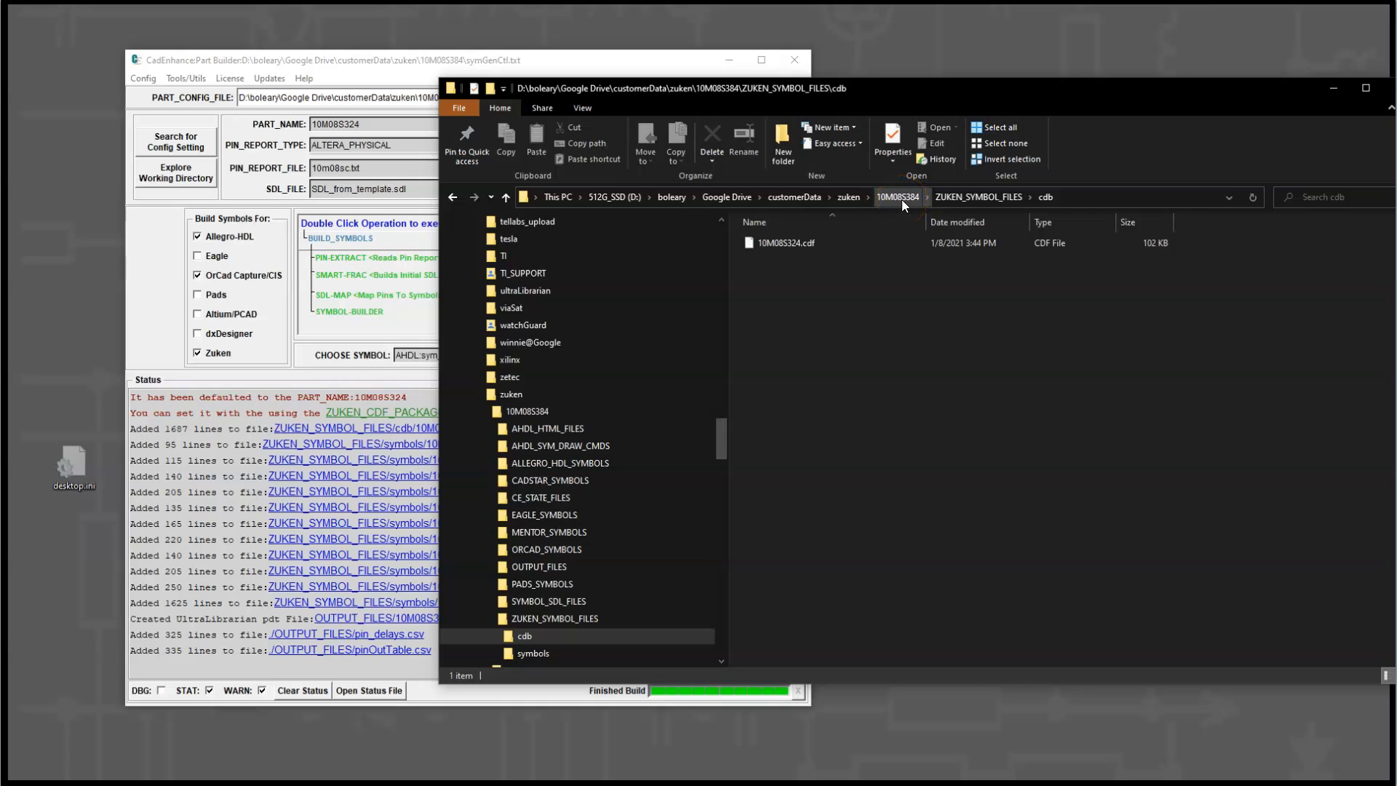
Step: Open the symbols folder in ZUKEN_SYMBOL_FILES and look through the LAF files from 10M08S324_1-1 to 10M08S324_1-10
left_click(955, 196)
double_click(784, 256)
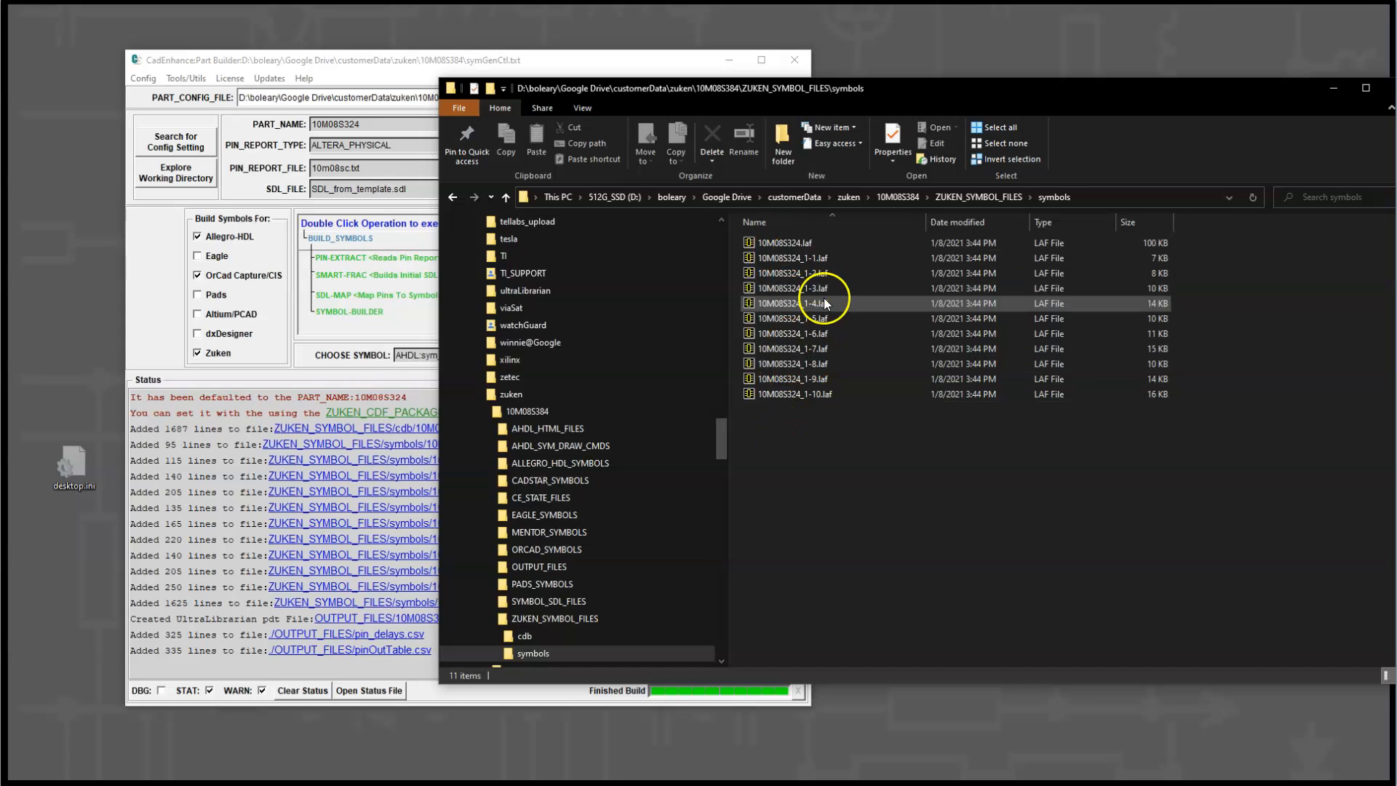
left_click(809, 394)
left_click(816, 260)
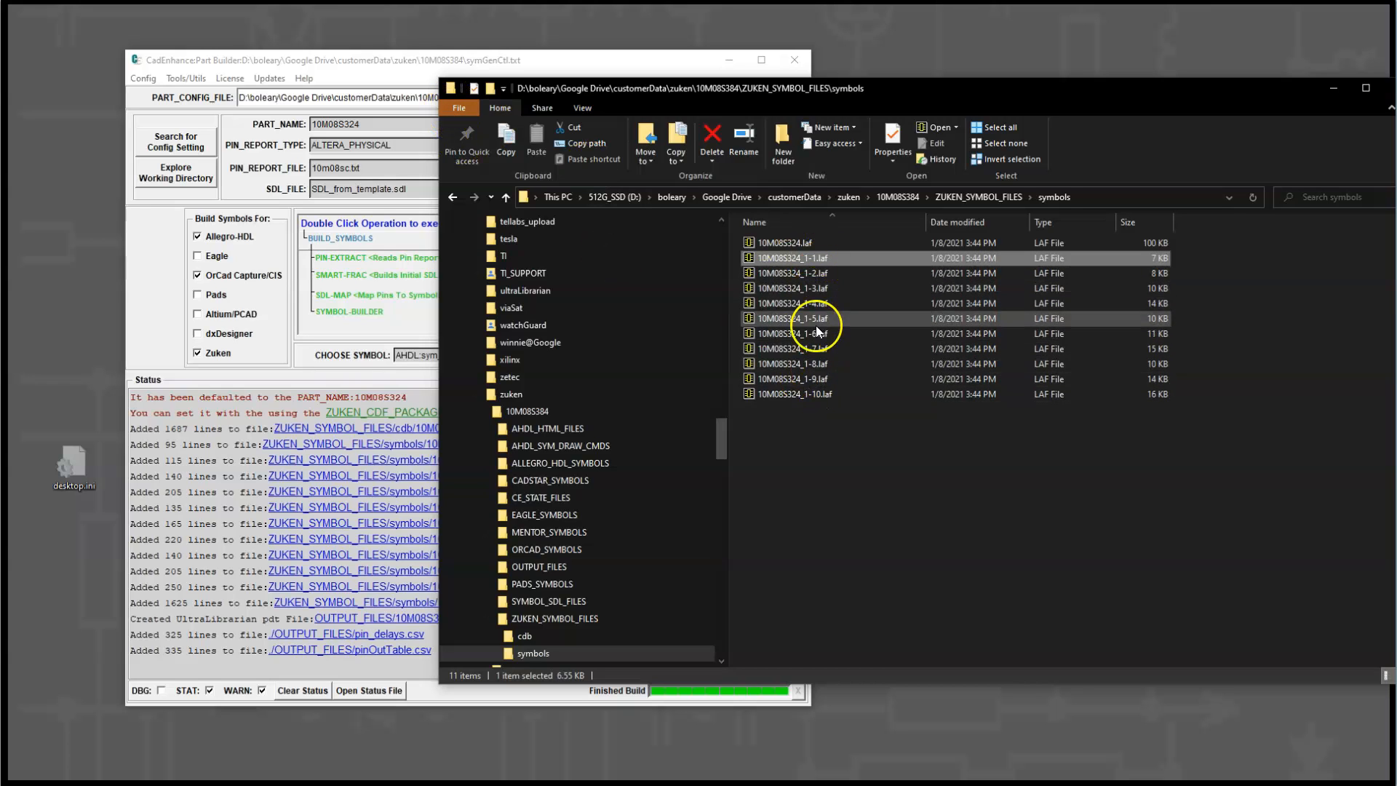
left_click(811, 381)
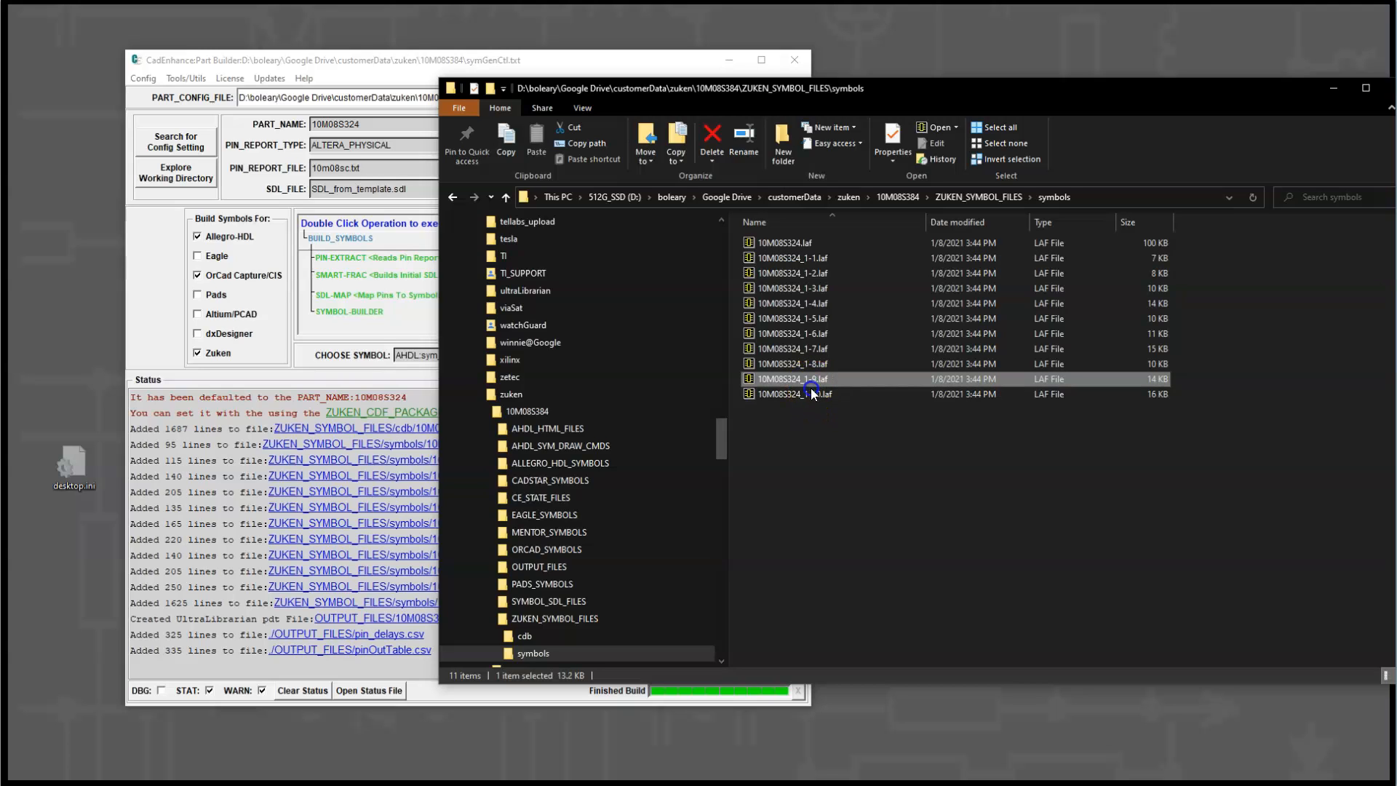
left_click(811, 393)
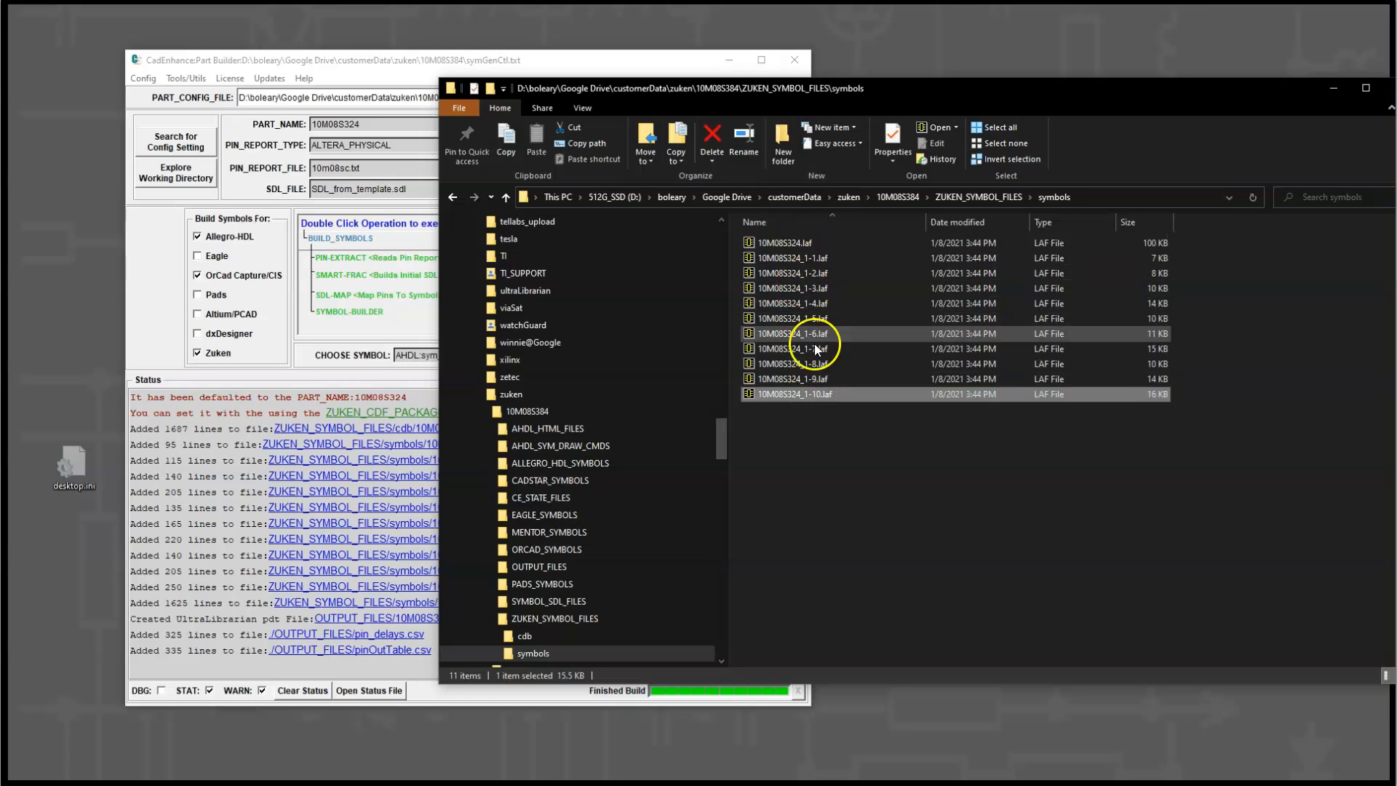
Step: Switch to the Zuken Components Editor and open the first symbol under part 10M08S324, the superset symbol
left_click(390, 65)
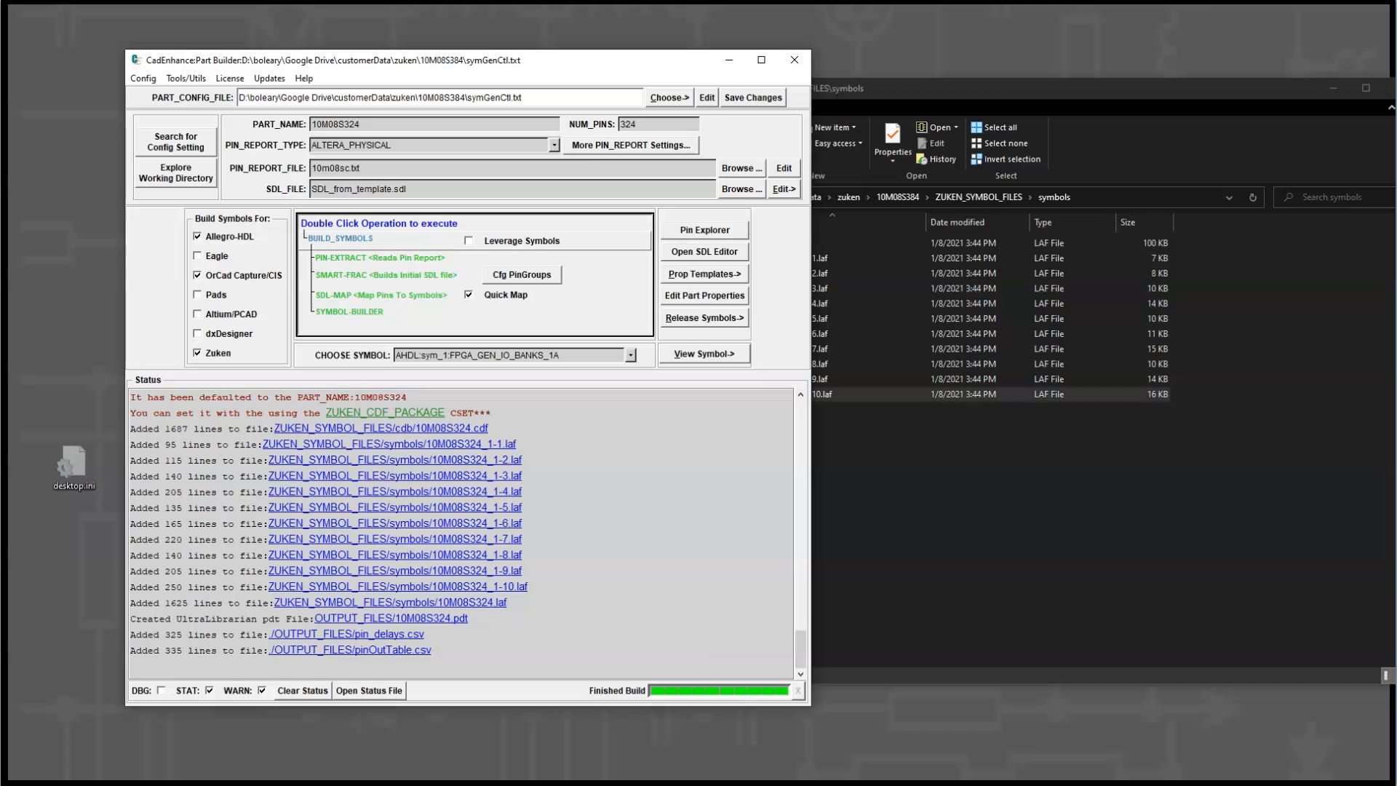
key("alt+Tab")
left_click_drag(619, 175, 473, 123)
right_click(354, 261)
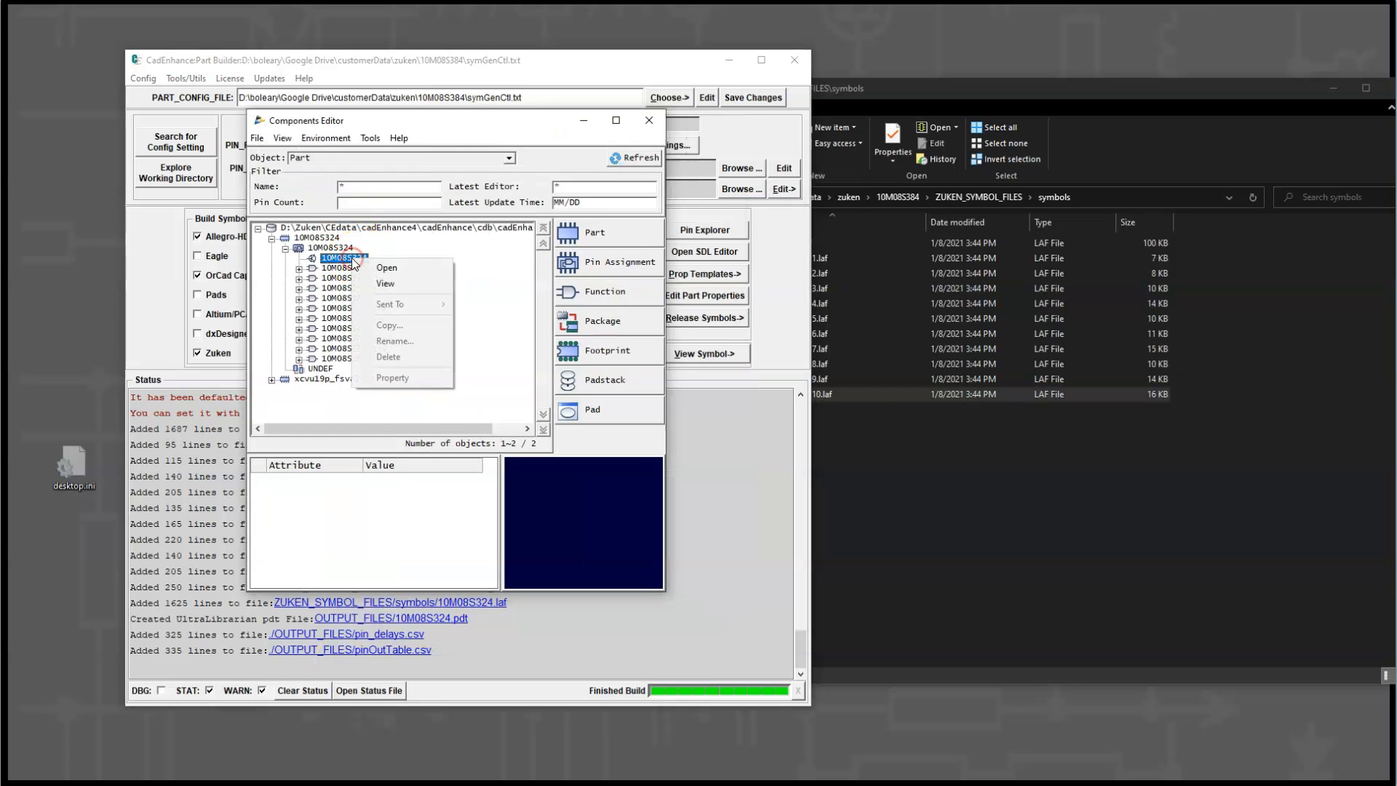
left_click(395, 269)
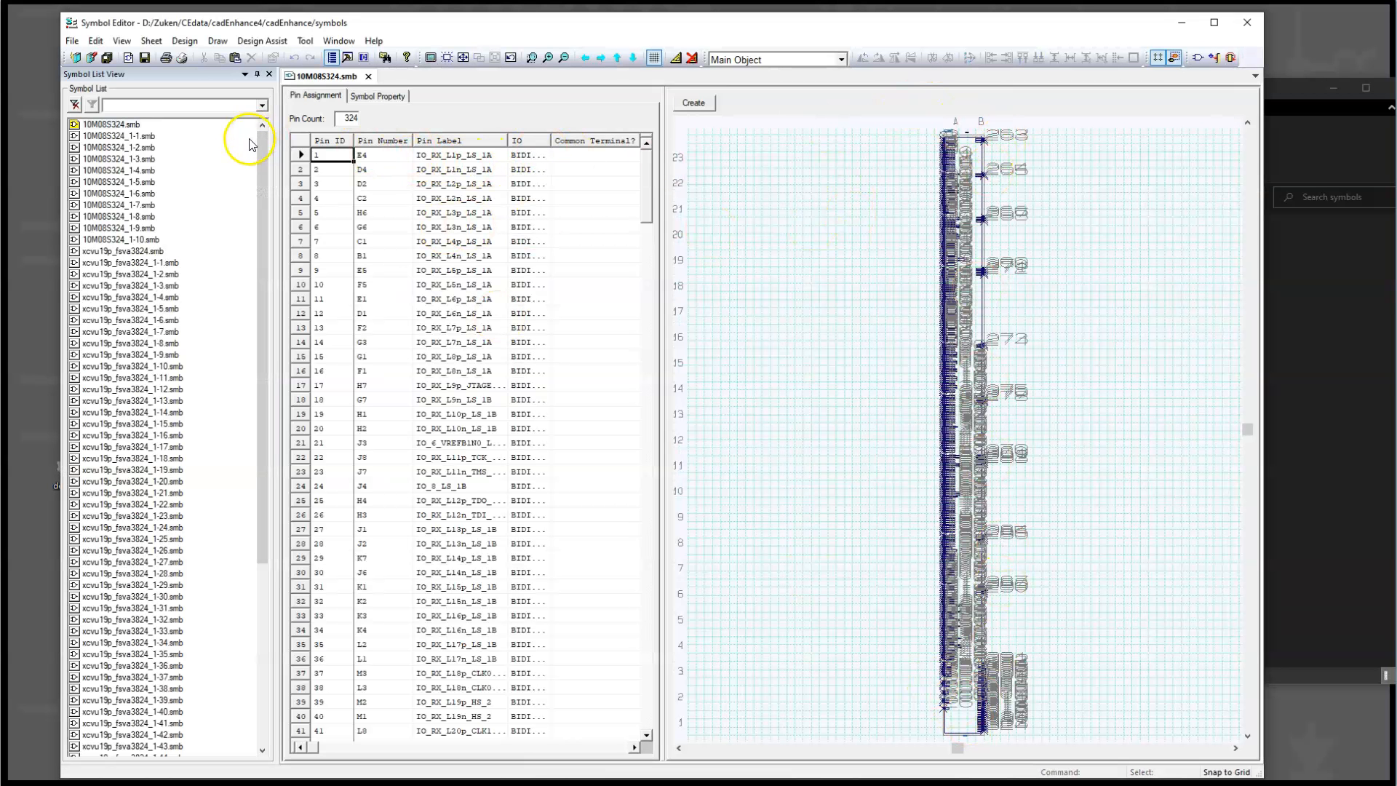
Step: Open the fractured symbols 10M08S324_1-1 through 10M08S324_1-5 and 10M08S324_1-10 to examine their pins
left_click(134, 138)
double_click(135, 136)
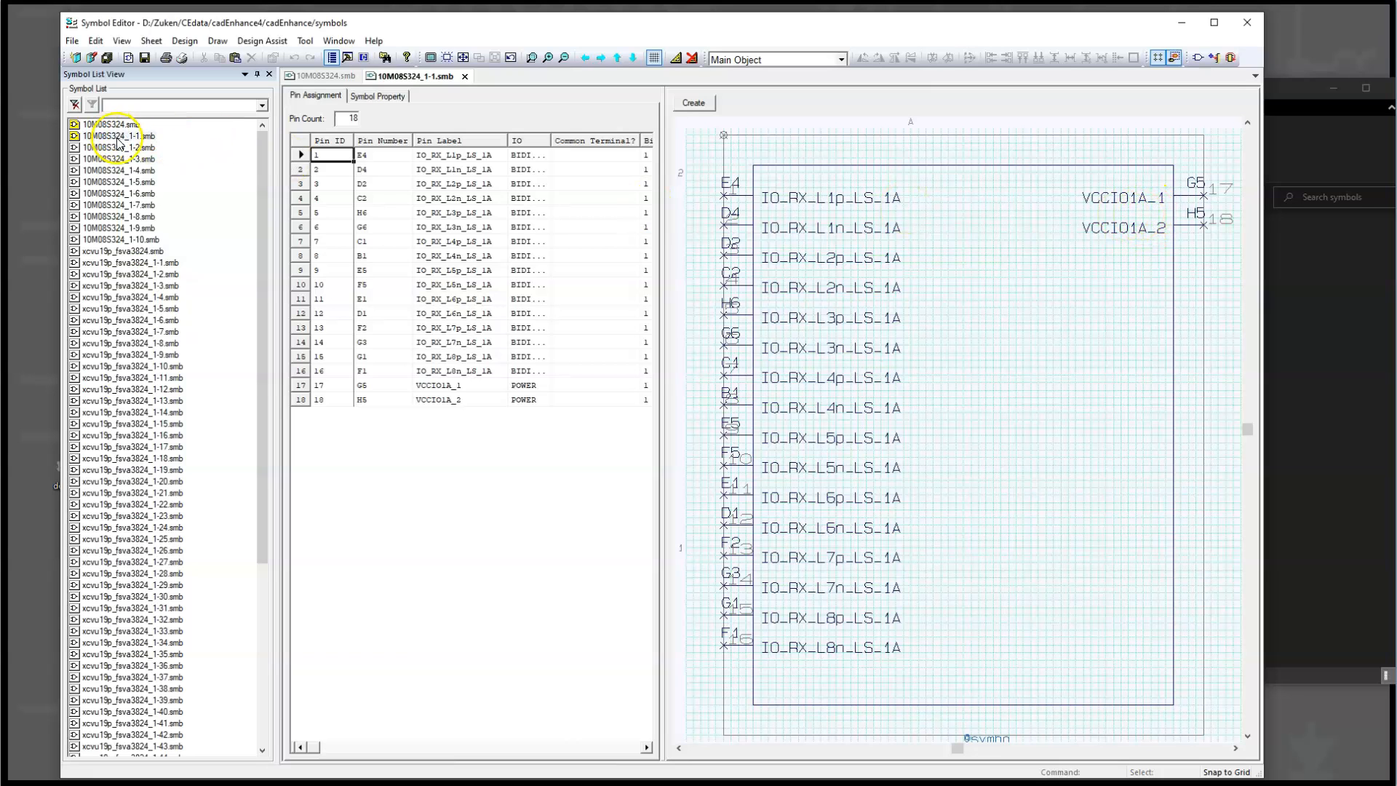
left_click(121, 147)
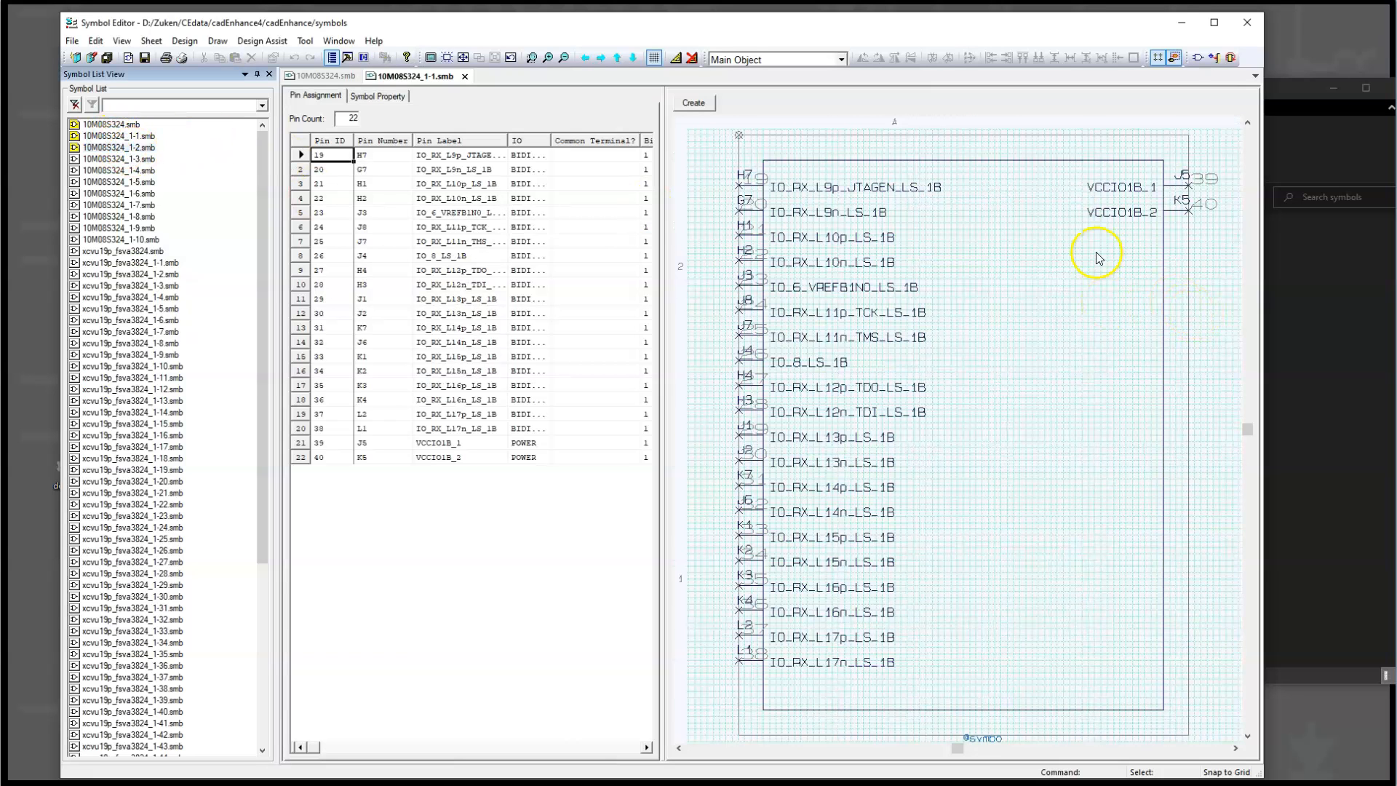
left_click(123, 159)
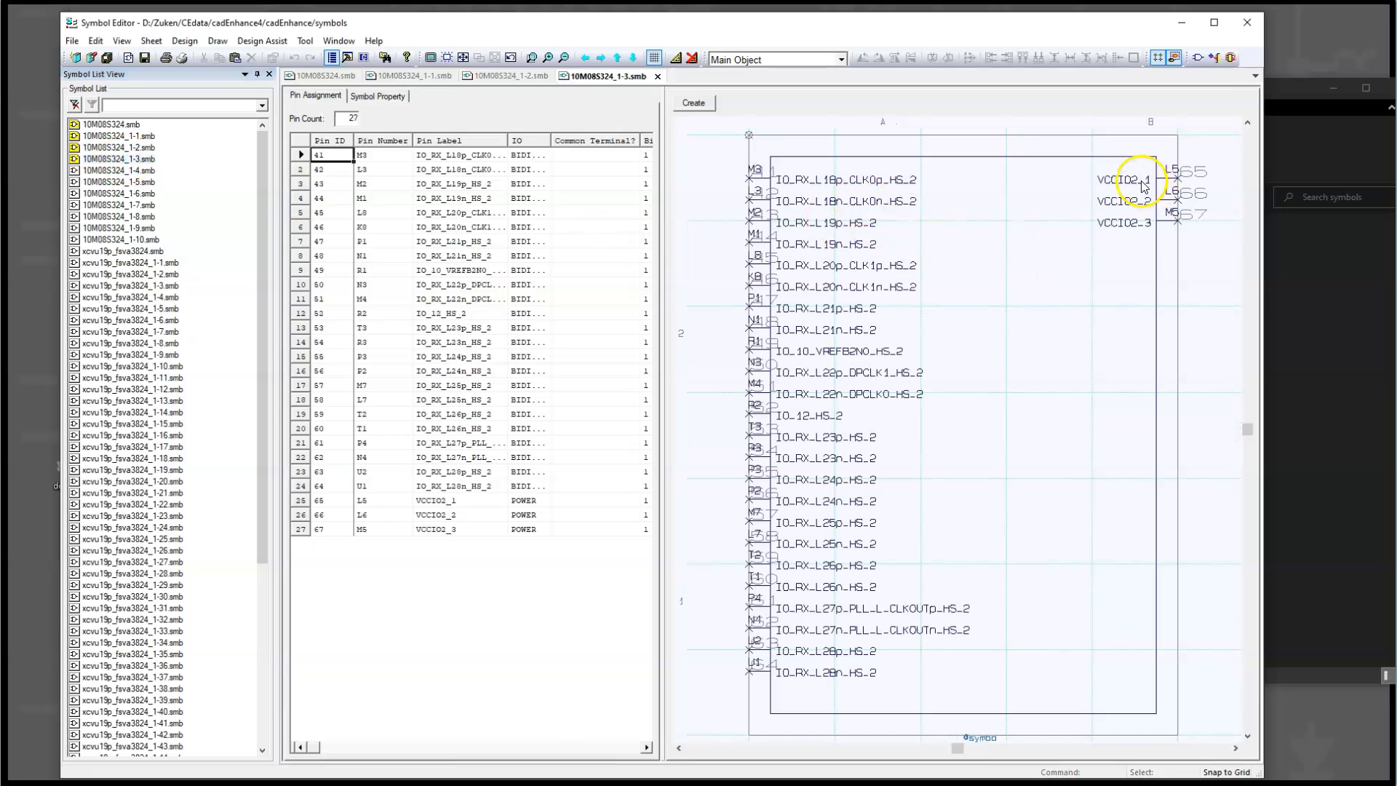
left_click(149, 170)
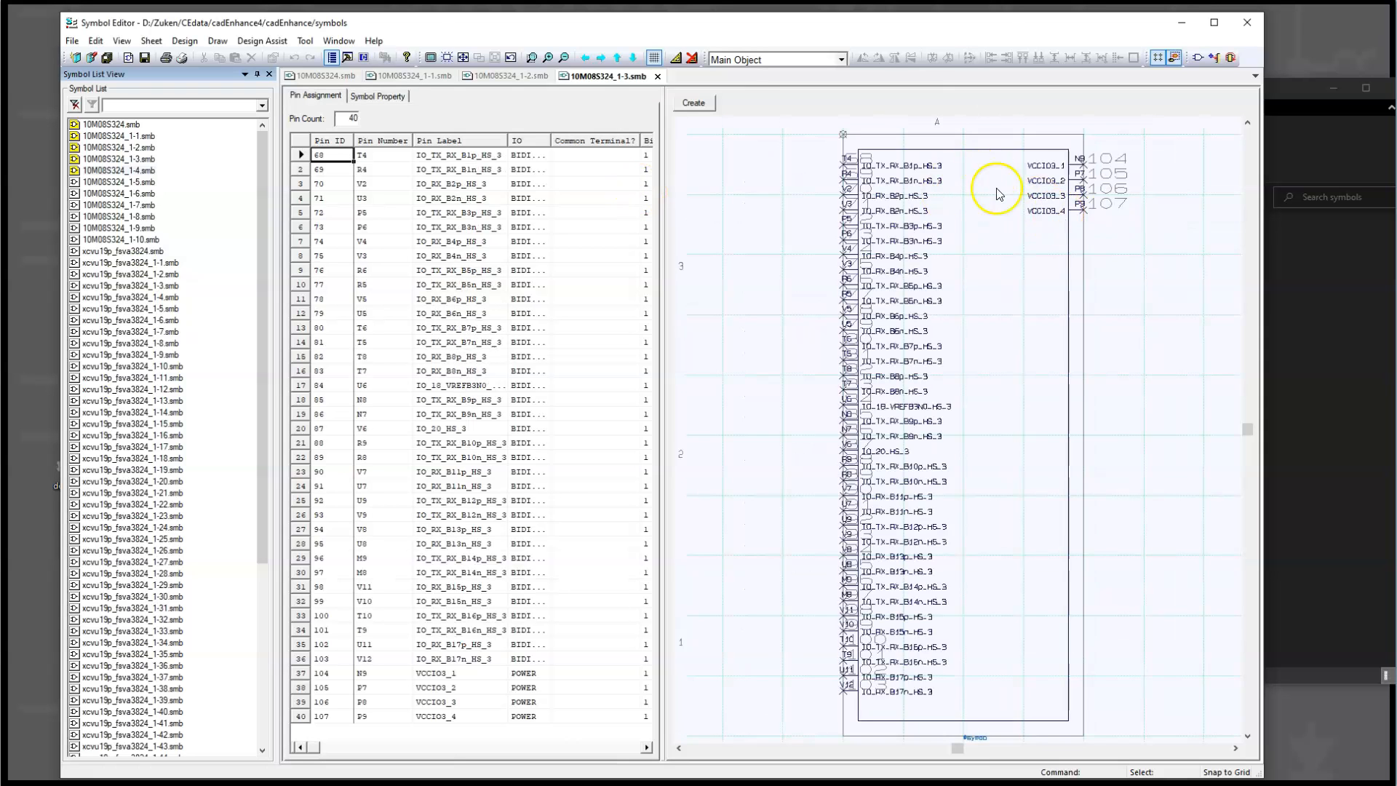
left_click(117, 182)
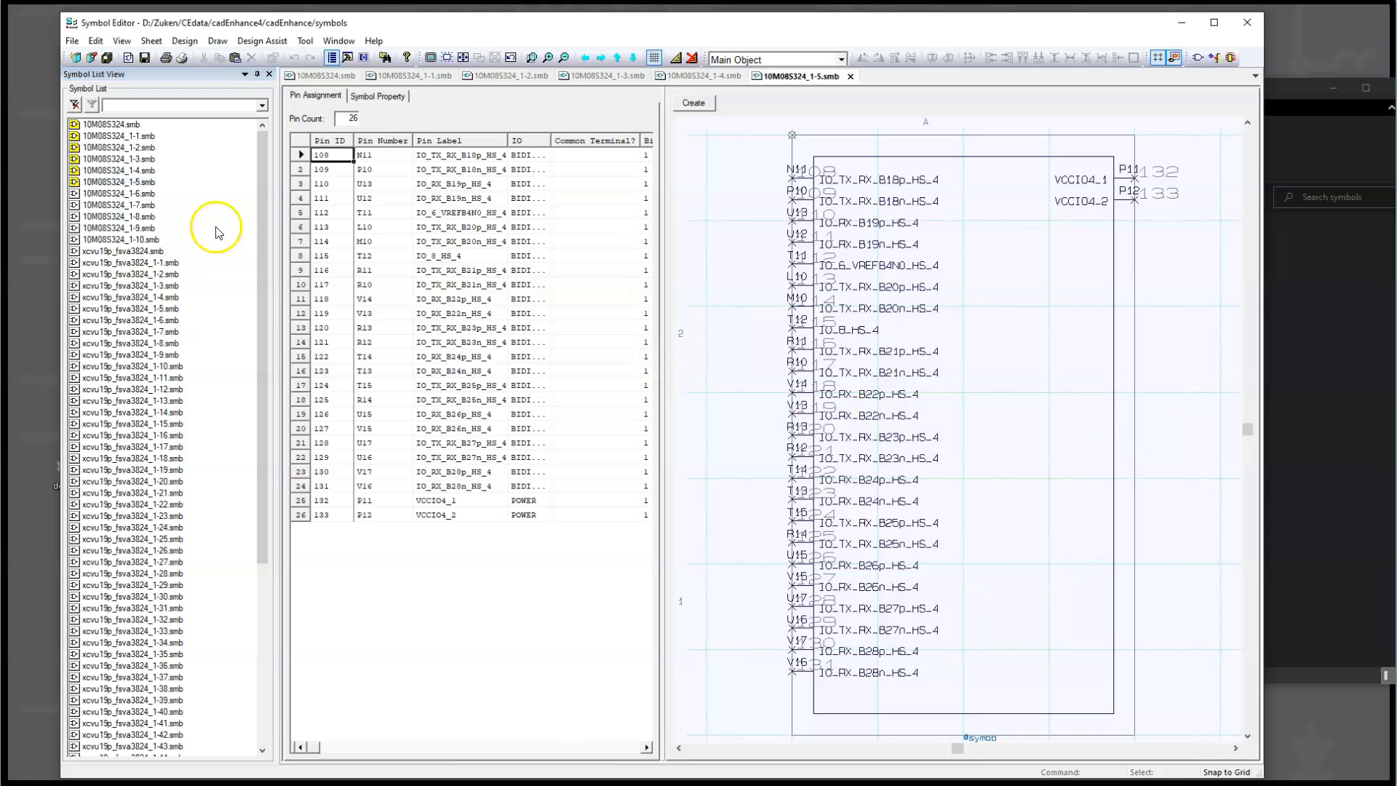
left_click(150, 240)
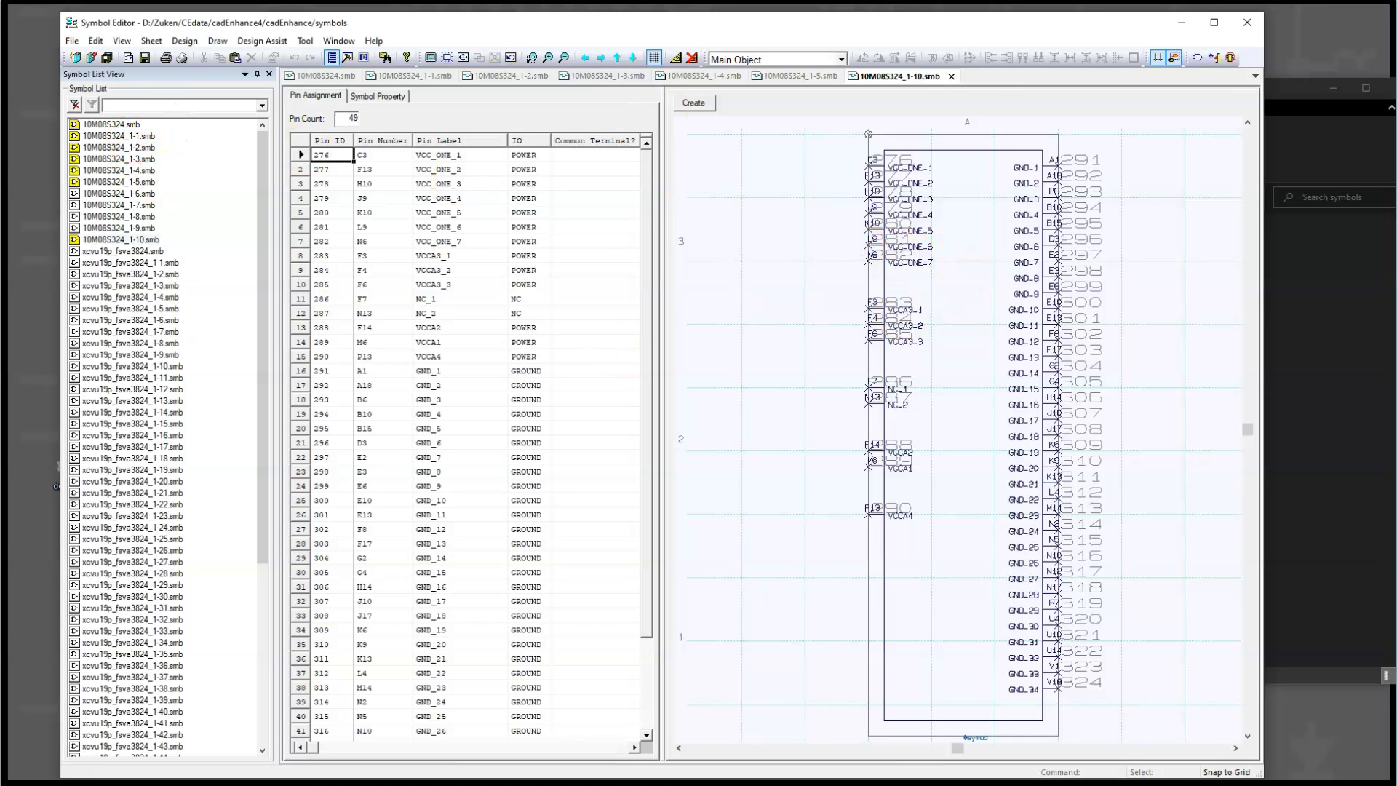
Step: Return to the superset symbol 10M08S324.smb and examine its pin groups from the upper end downwards
left_click(117, 125)
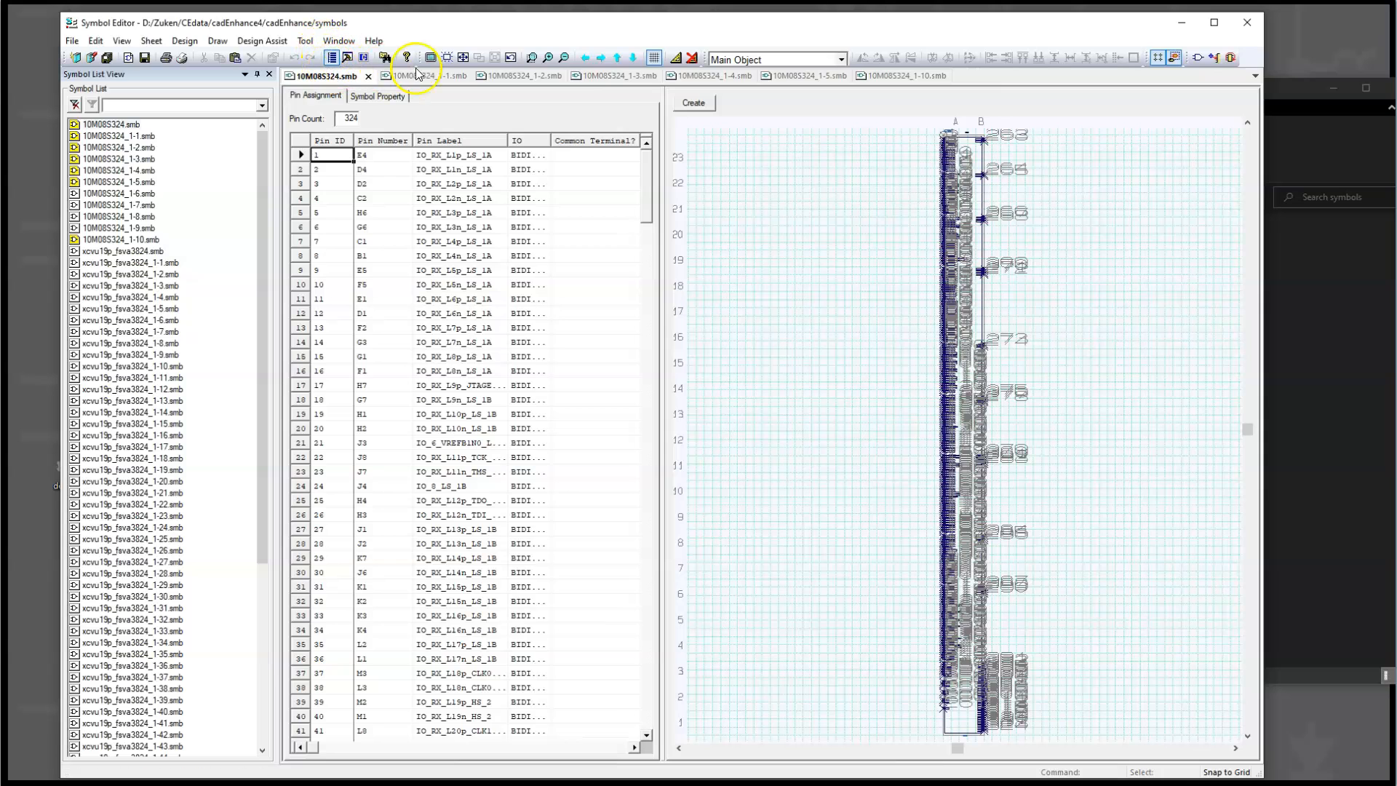
left_click(538, 62)
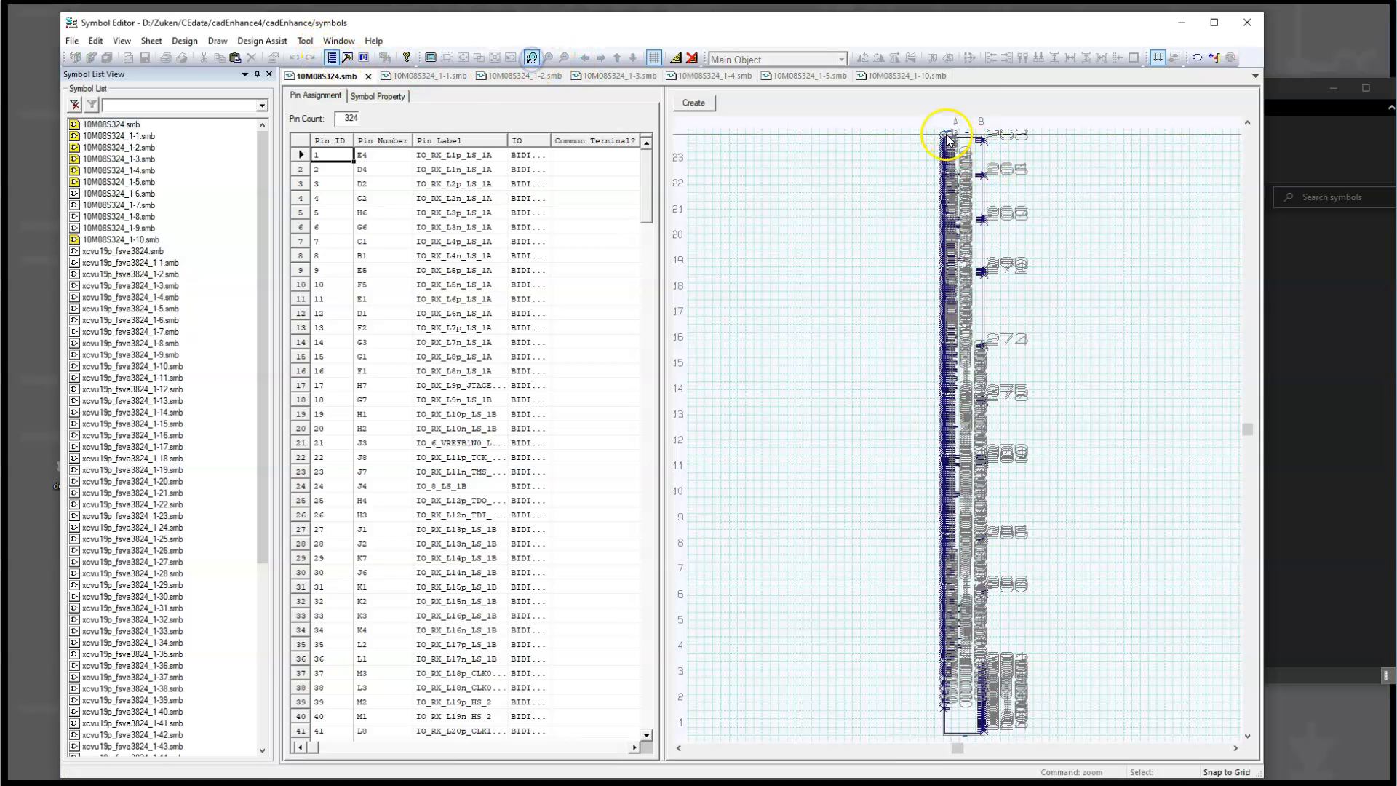
left_click_drag(936, 131, 1001, 191)
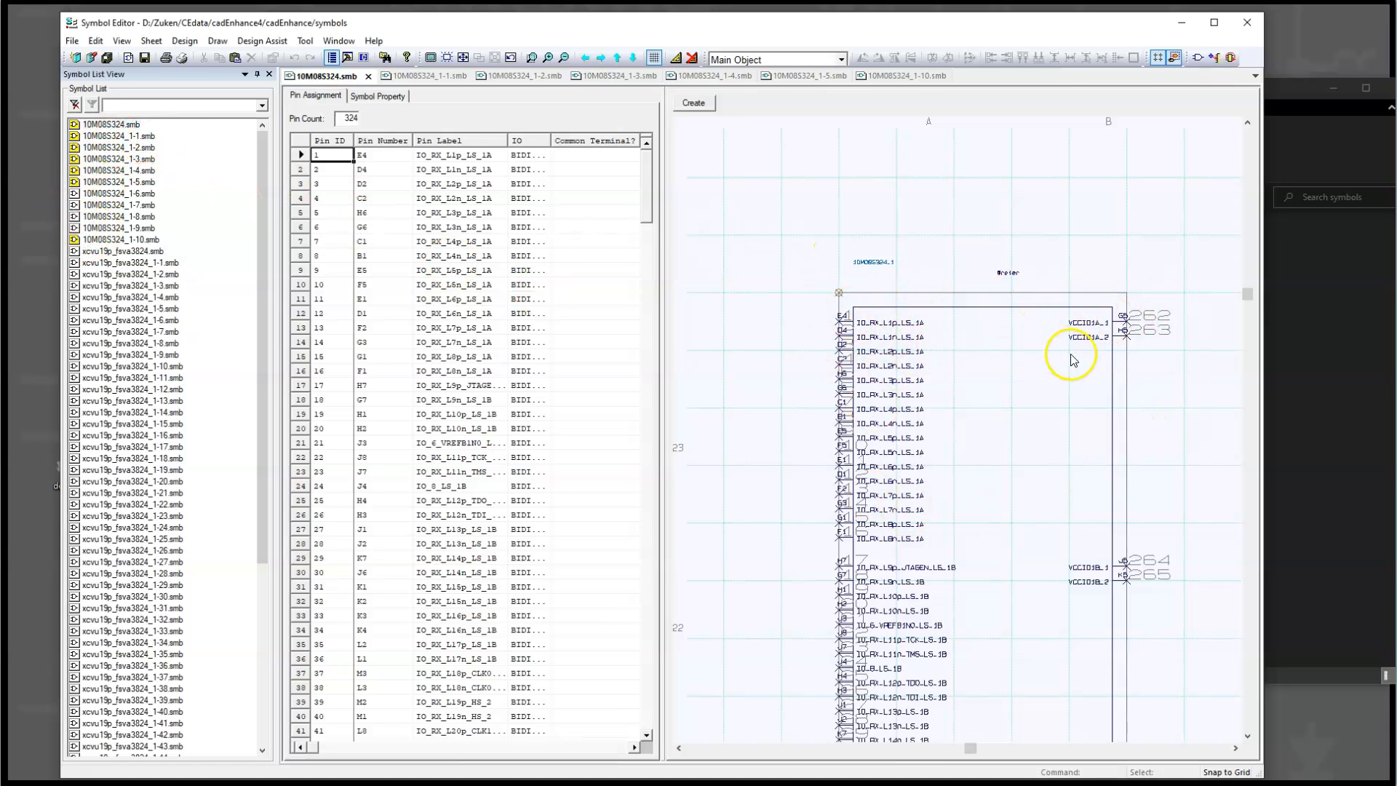
scroll(1077, 553, "down", 2)
scroll(1035, 430, "down", 4)
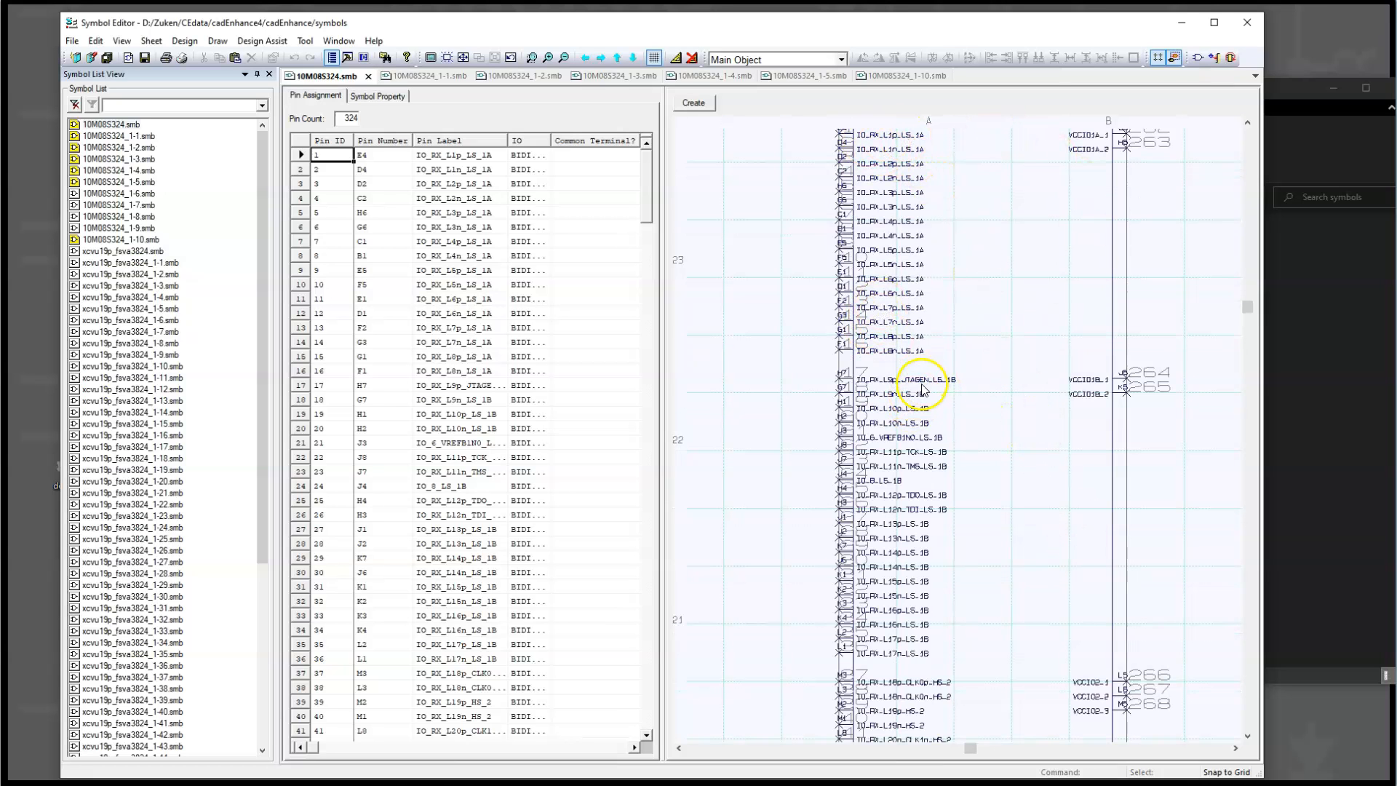
scroll(960, 419, "down", 4)
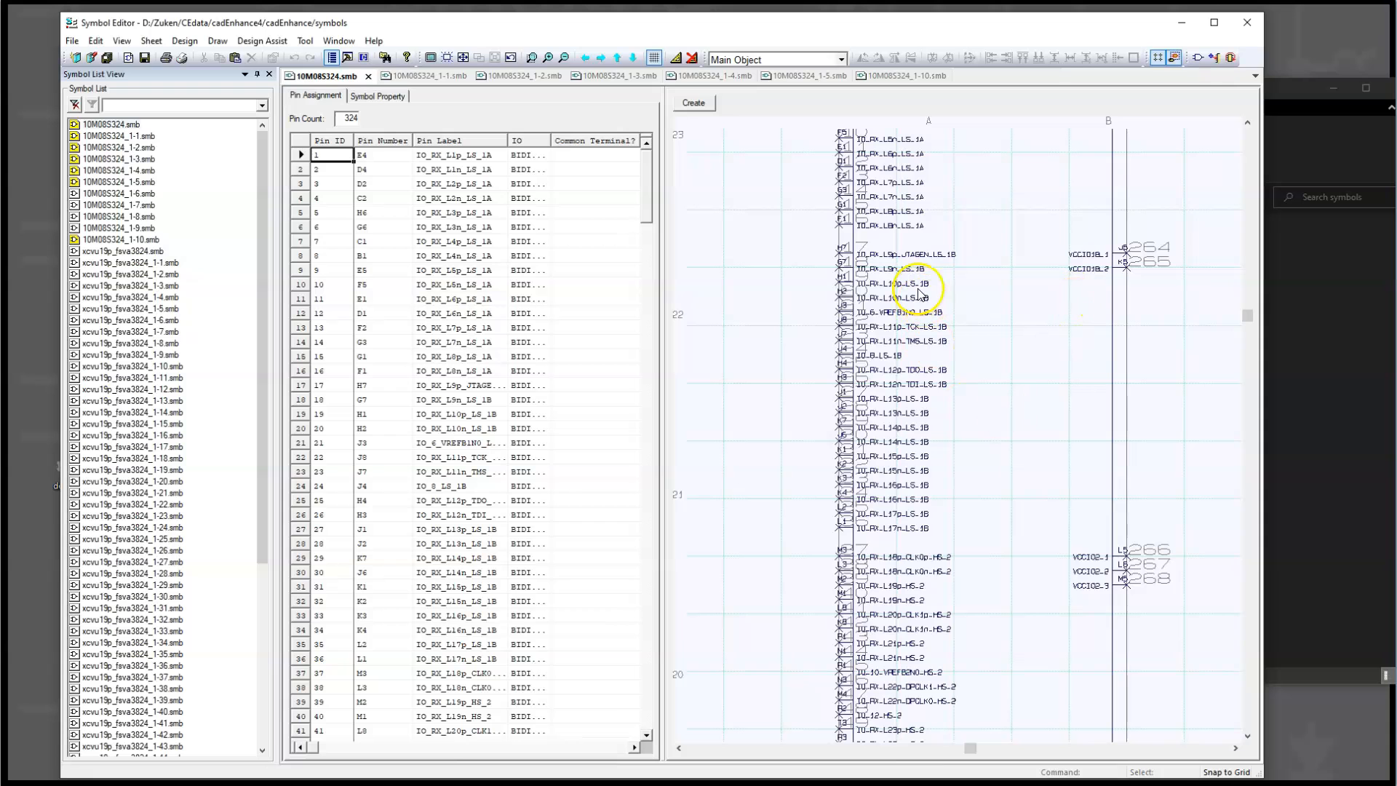
scroll(964, 458, "down", 4)
scroll(947, 350, "down", 14)
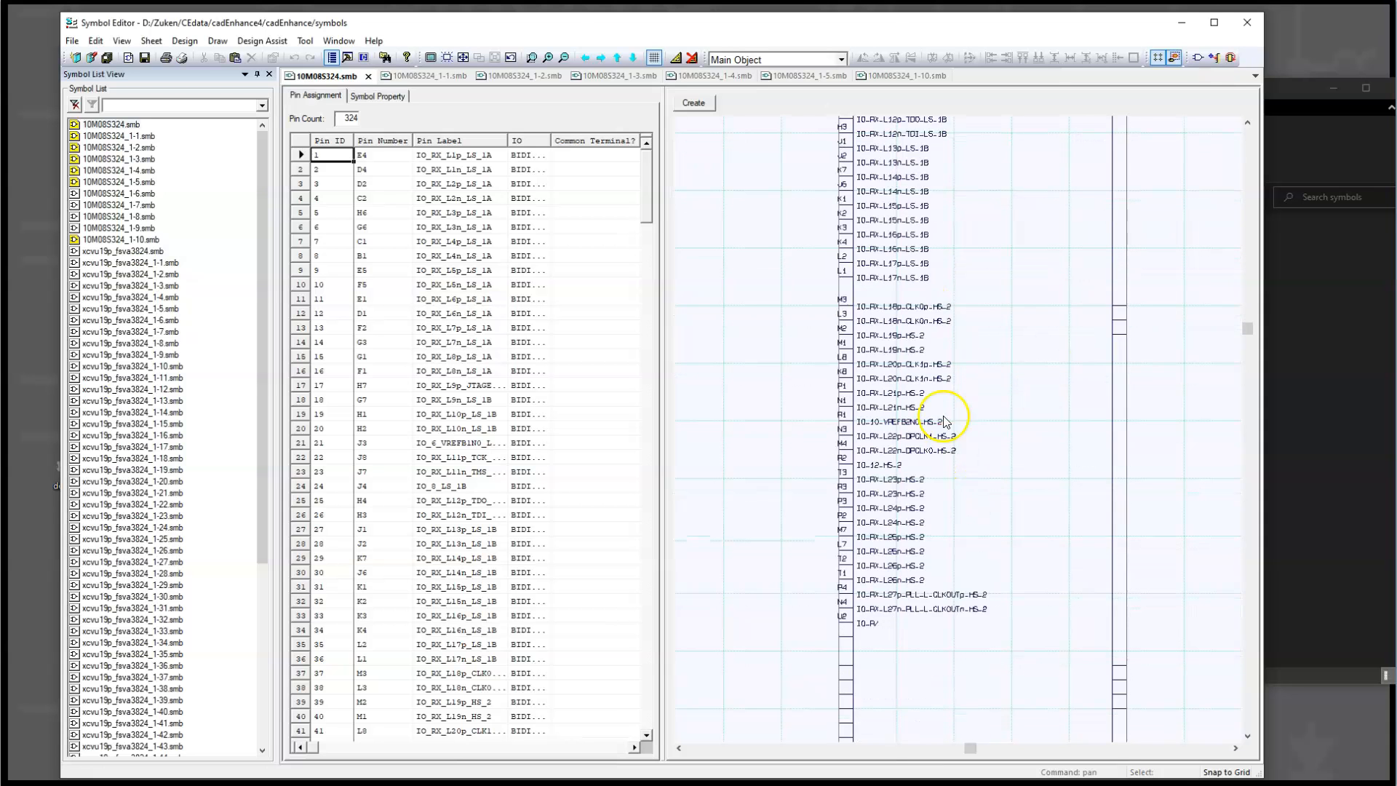
scroll(972, 458, "down", 4)
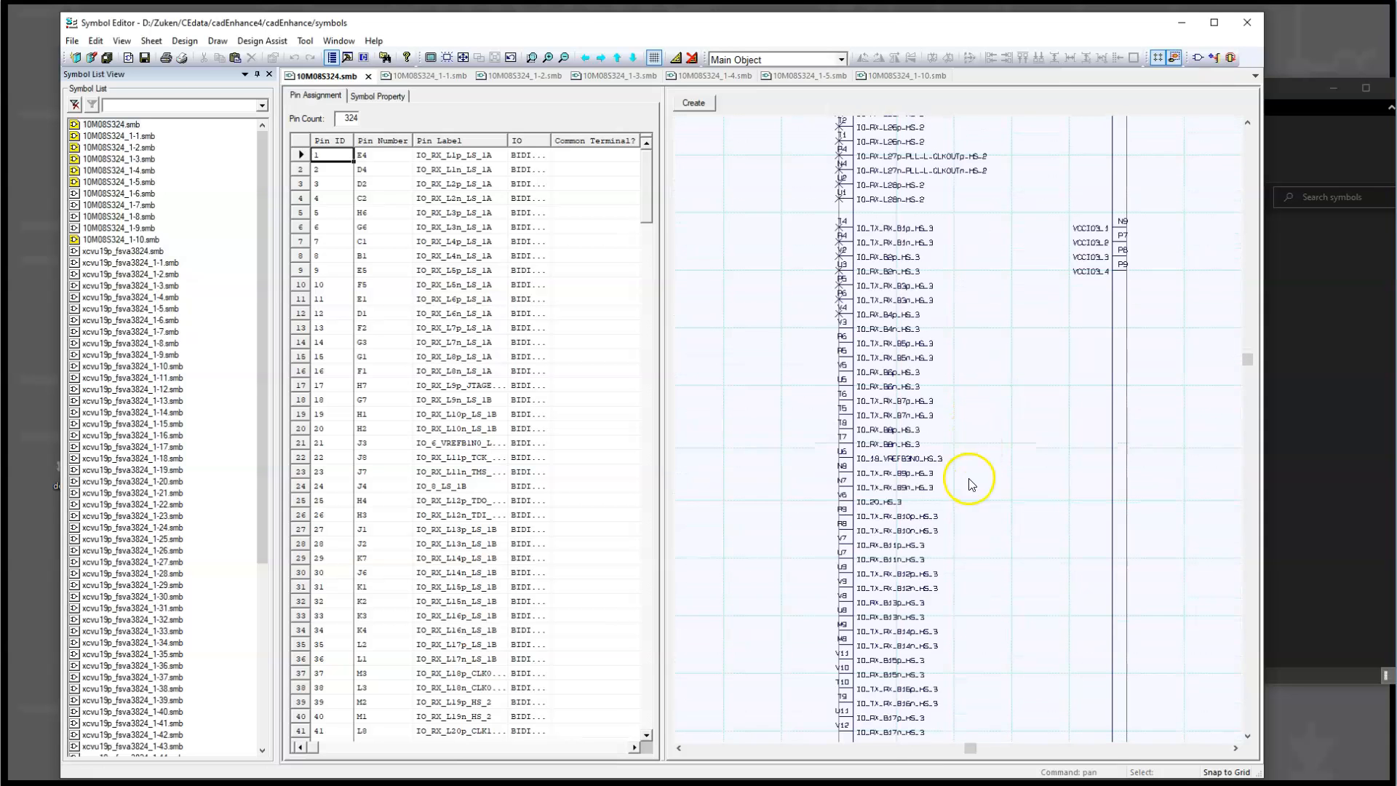
left_click_drag(1245, 364, 1251, 539)
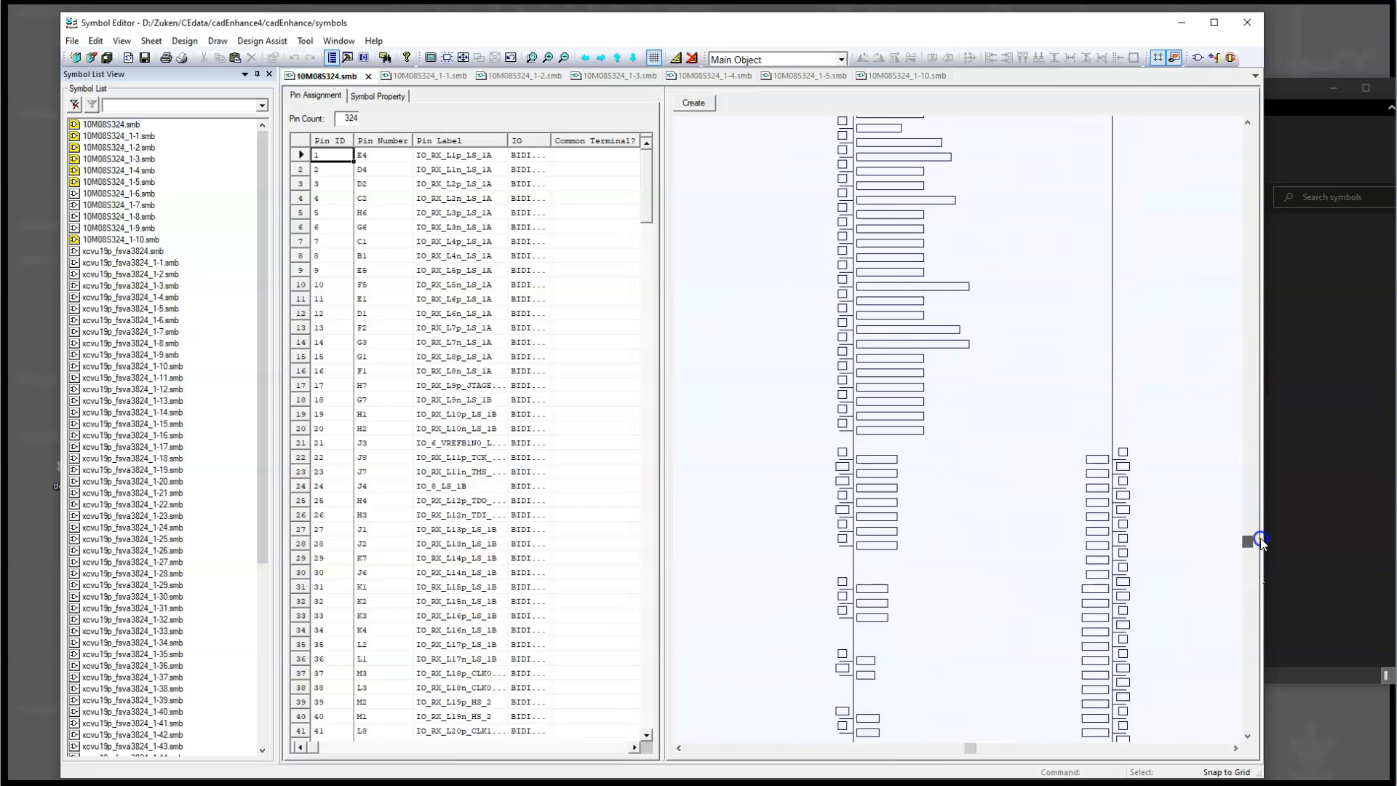
Step: Finish viewing the 10M08S324 superset symbol's lower pins, look through the xcvu19p_fsva3824 symbols and open xcvu19p_fsva3824_1-1.smb
scroll(1105, 564, "down", 2)
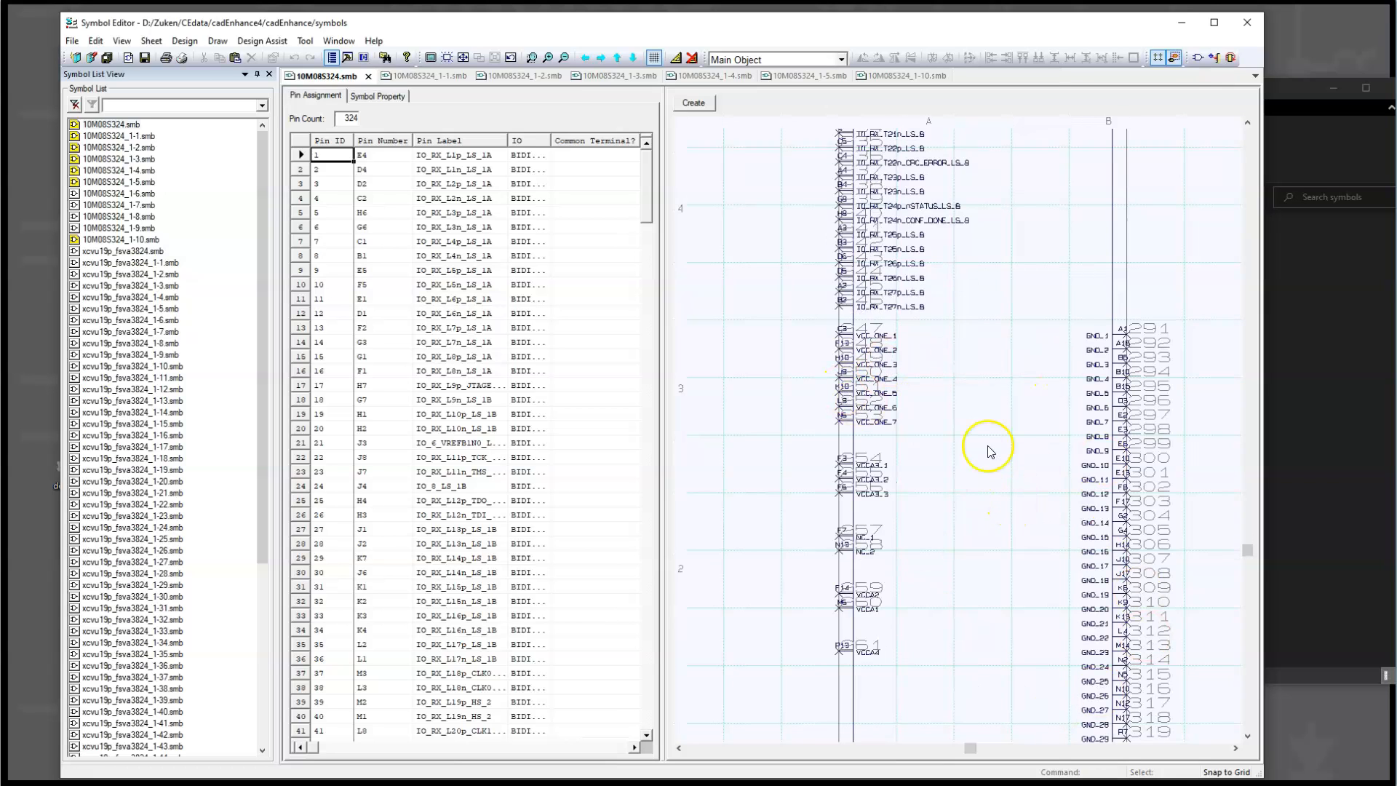
left_click(125, 251)
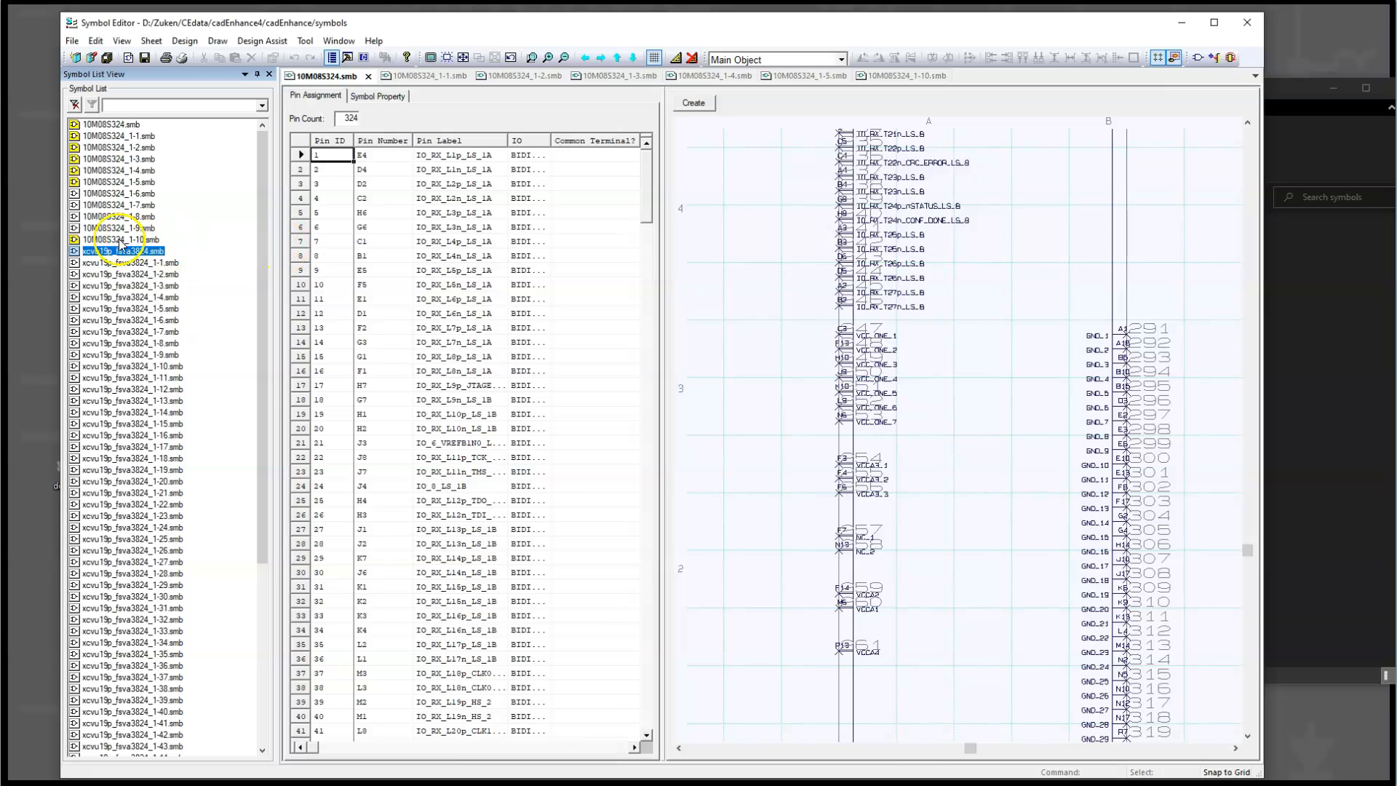
left_click_drag(255, 250, 265, 281)
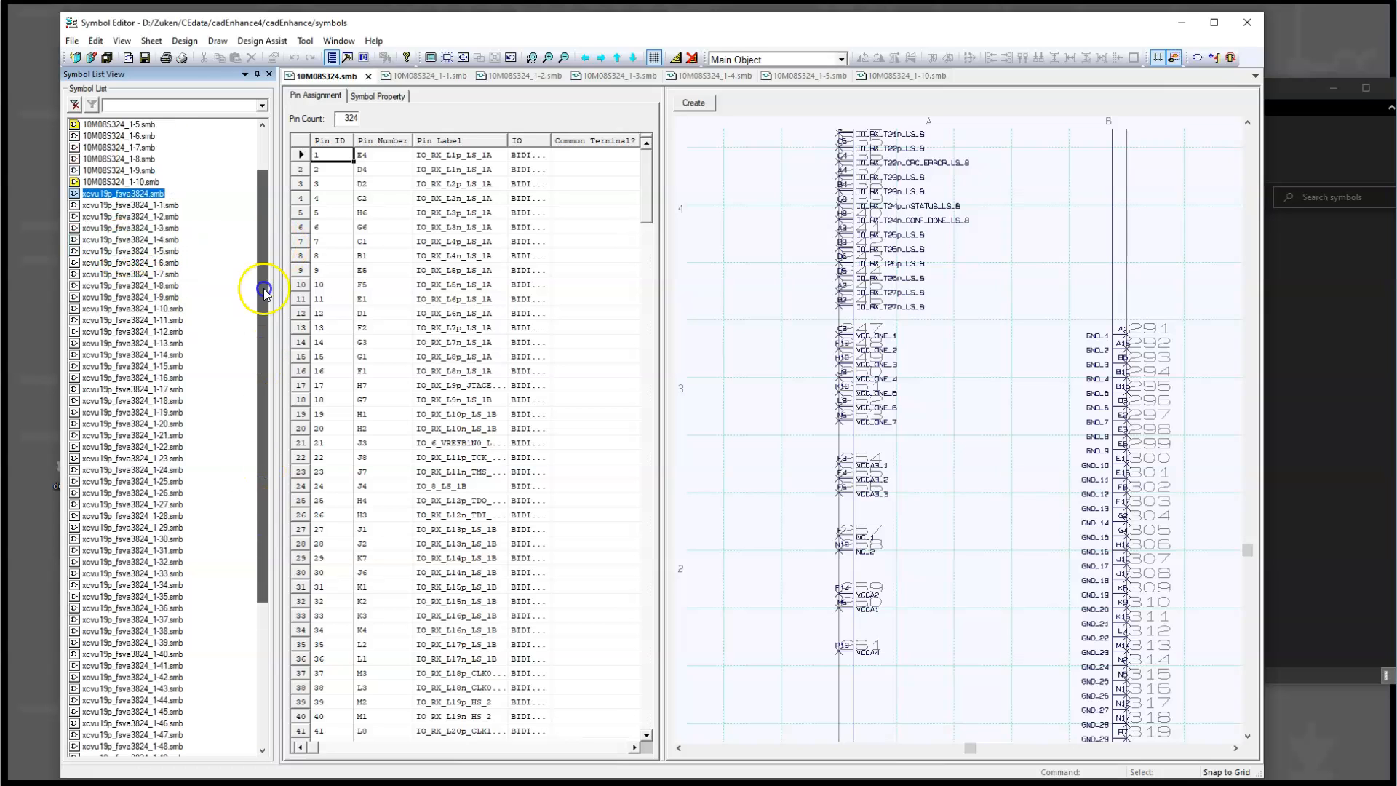
left_click(138, 206)
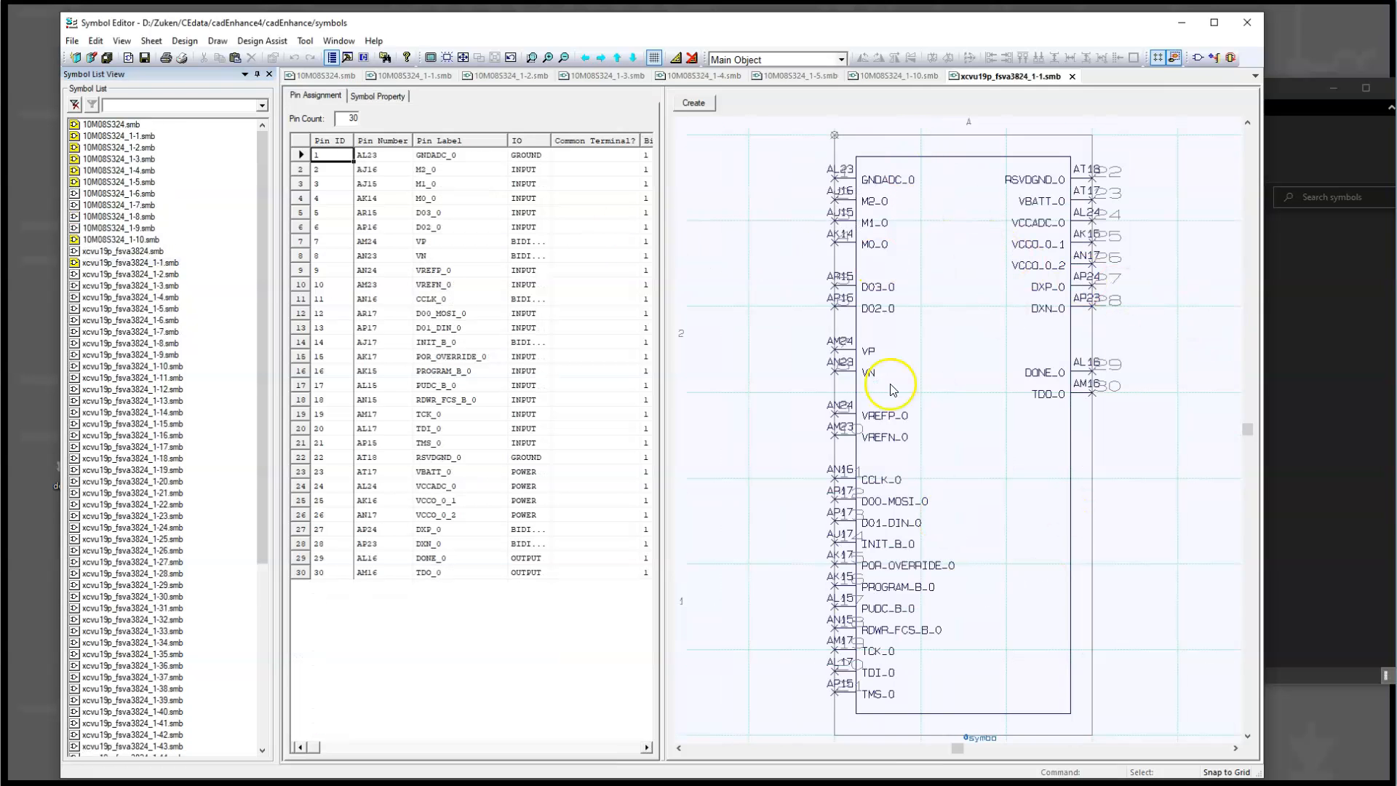
Step: Open the superset symbol xcvu19p_fsva3824.smb and magnify the upper end of its body until the pin labels are readable
left_click(136, 251)
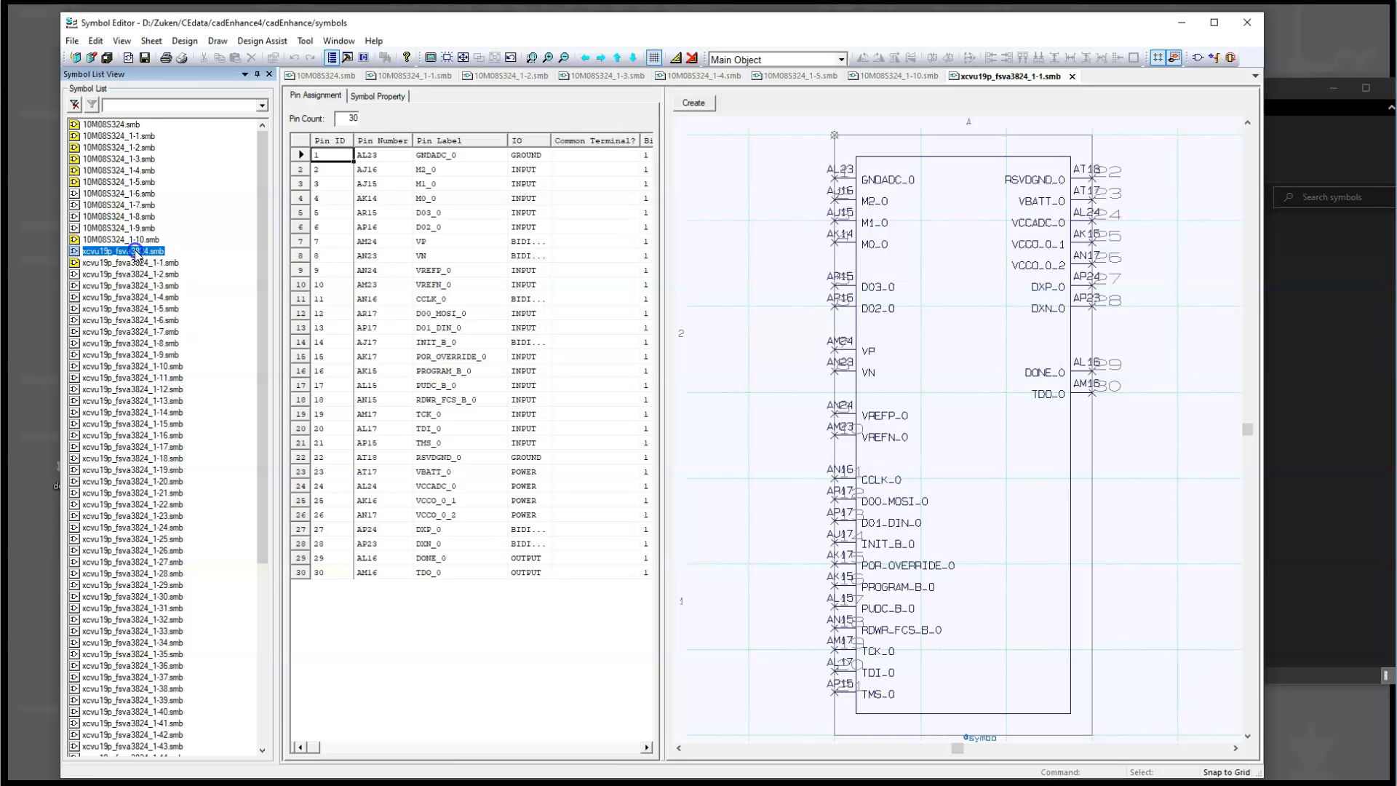
left_click(1072, 251)
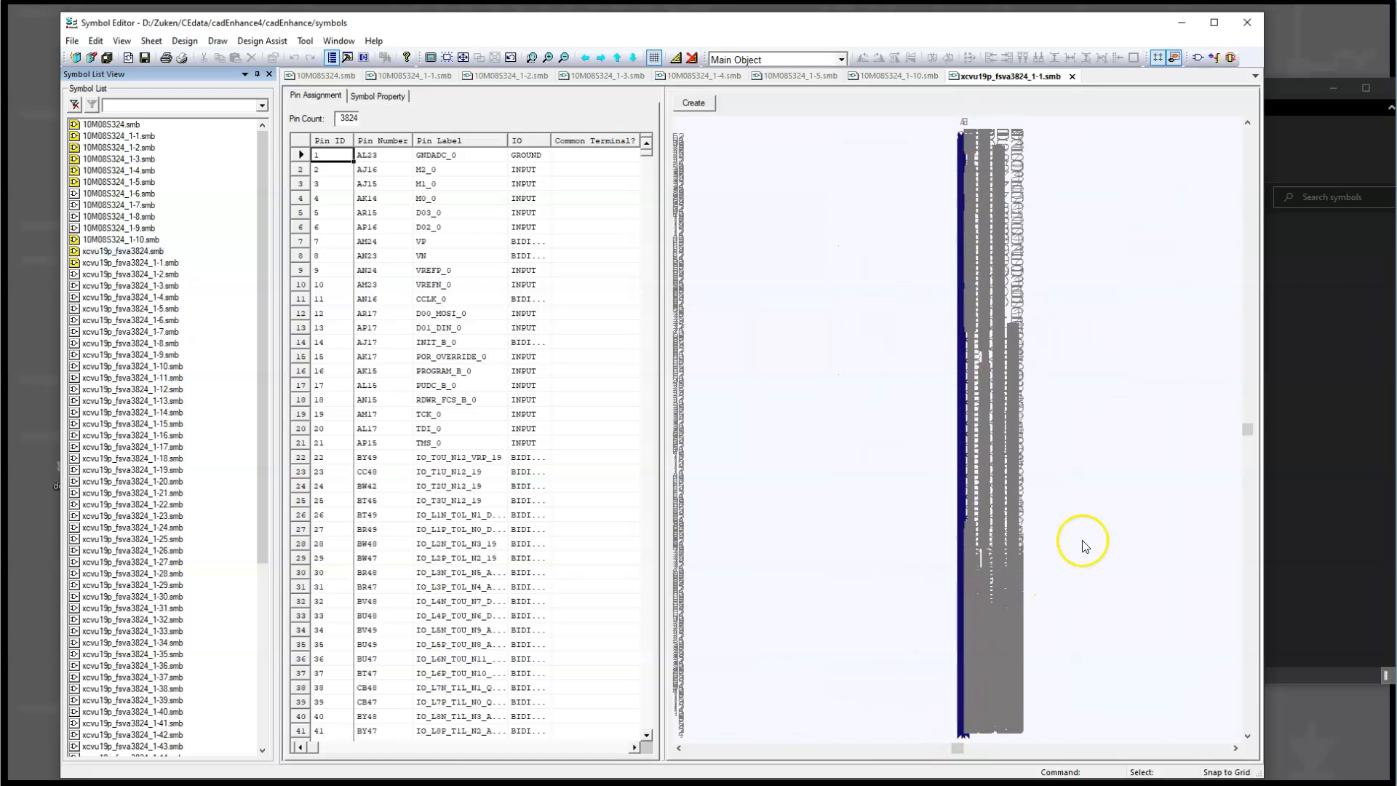
left_click(1250, 140)
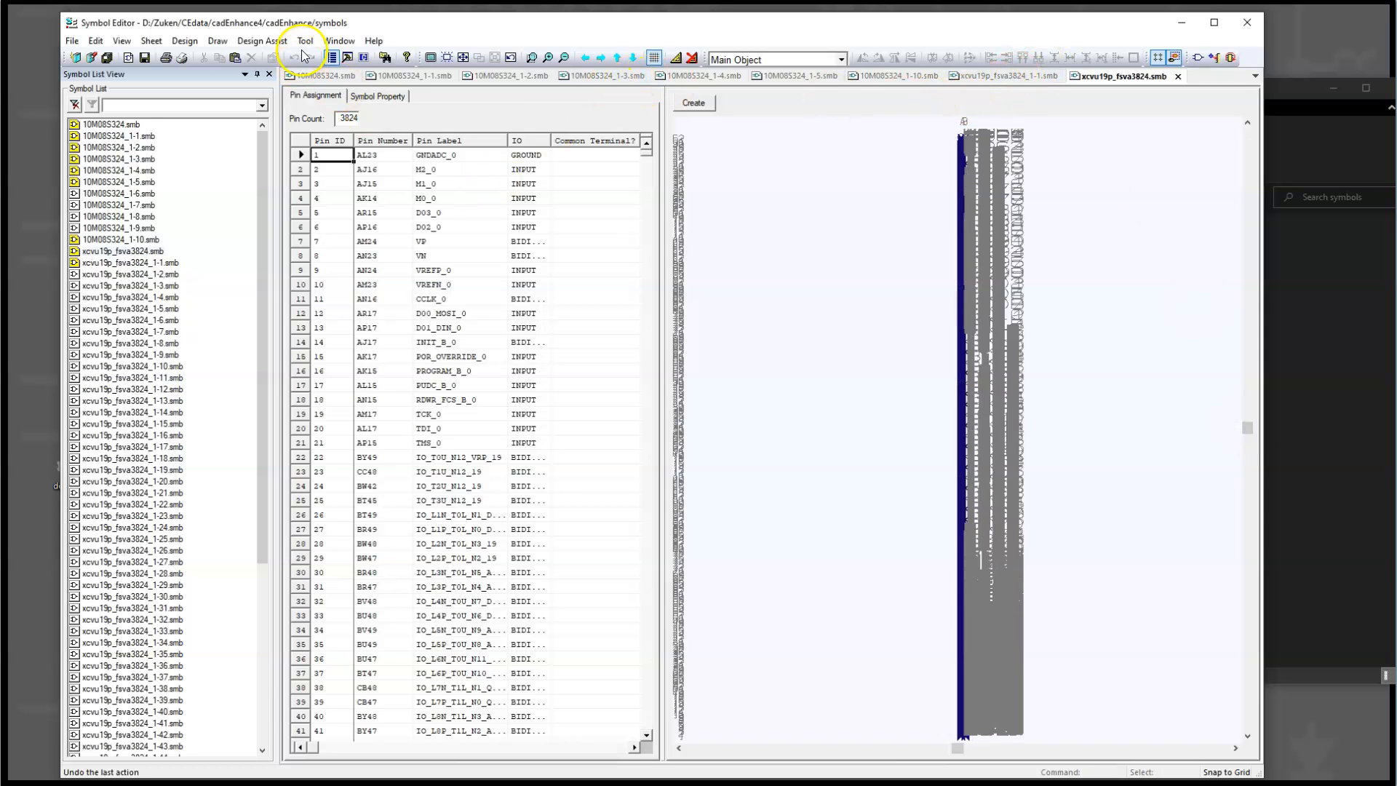
left_click(532, 59)
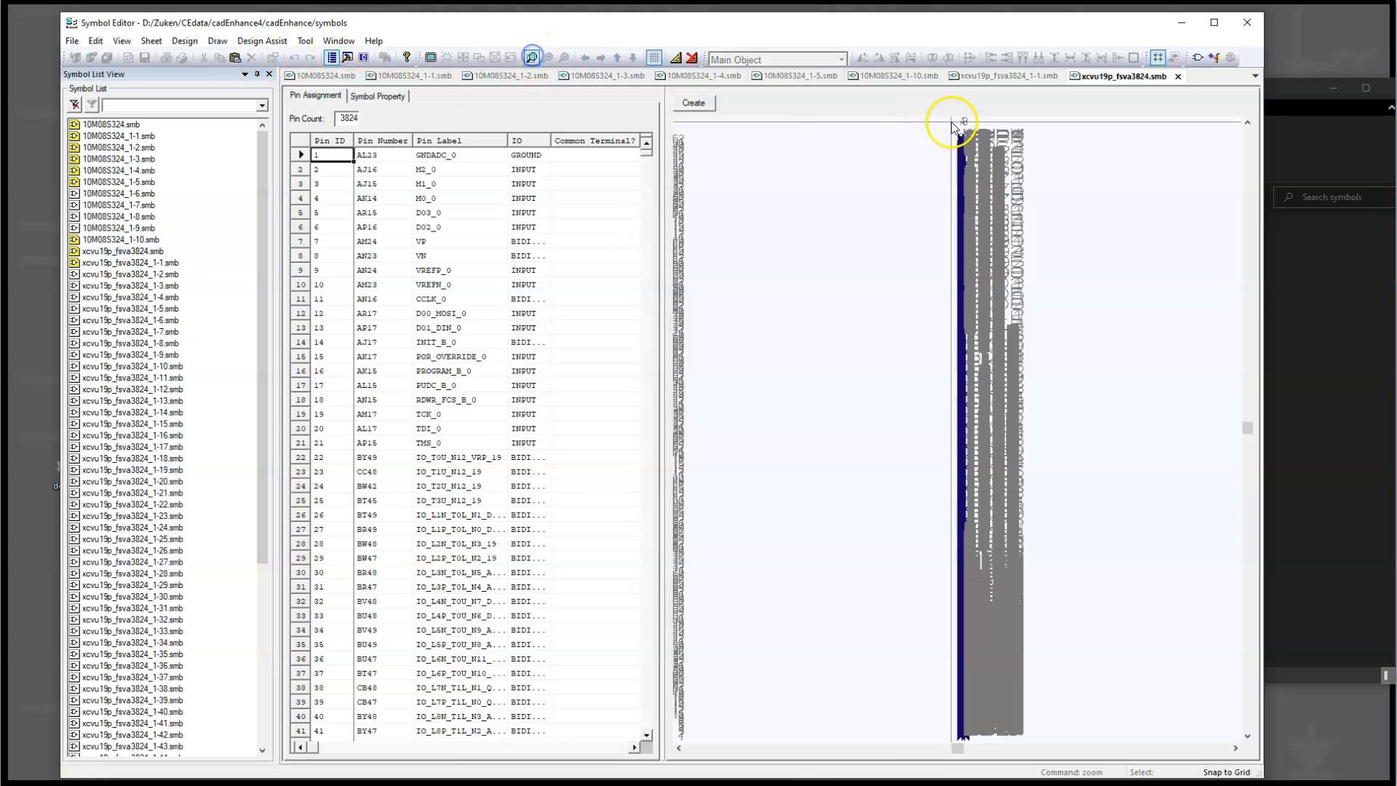
left_click(971, 143)
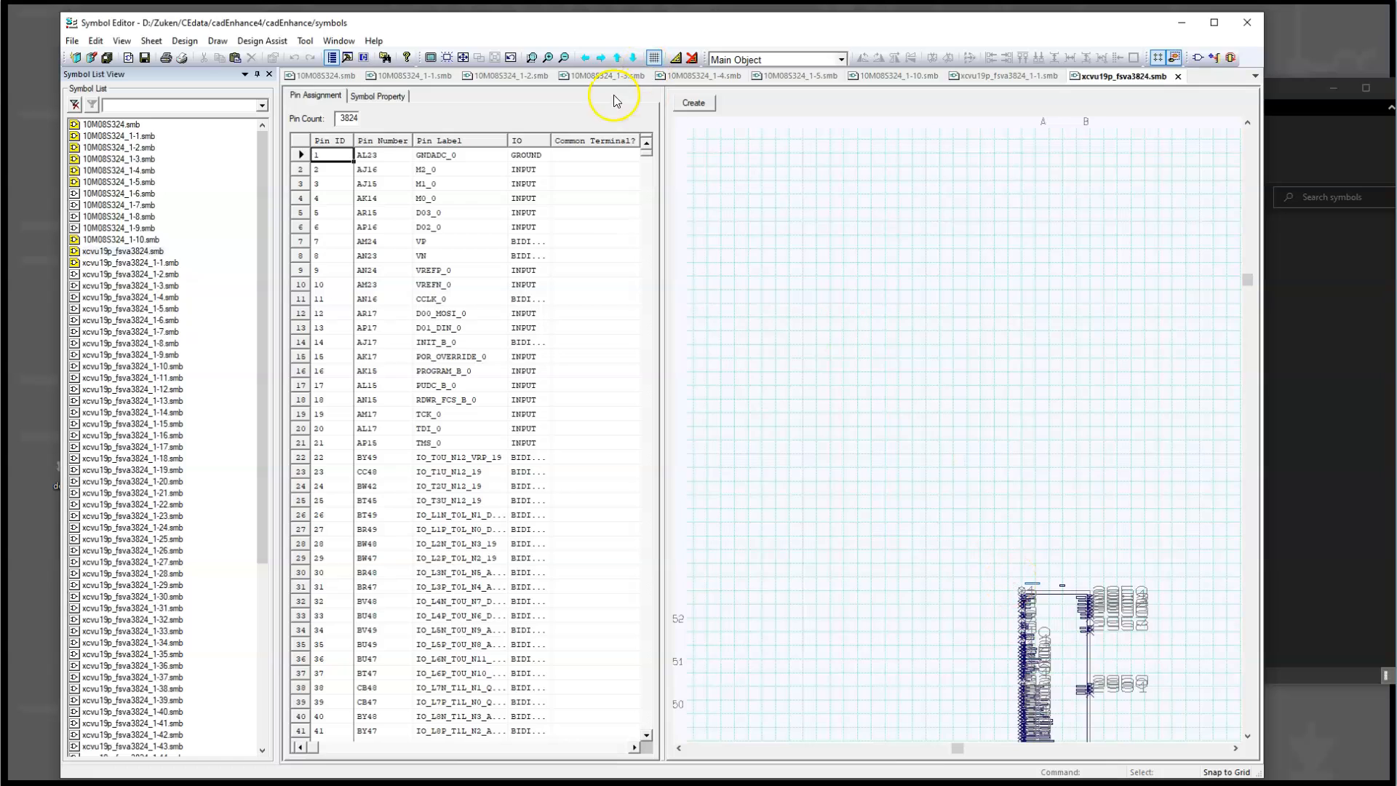
left_click_drag(1010, 575, 1110, 646)
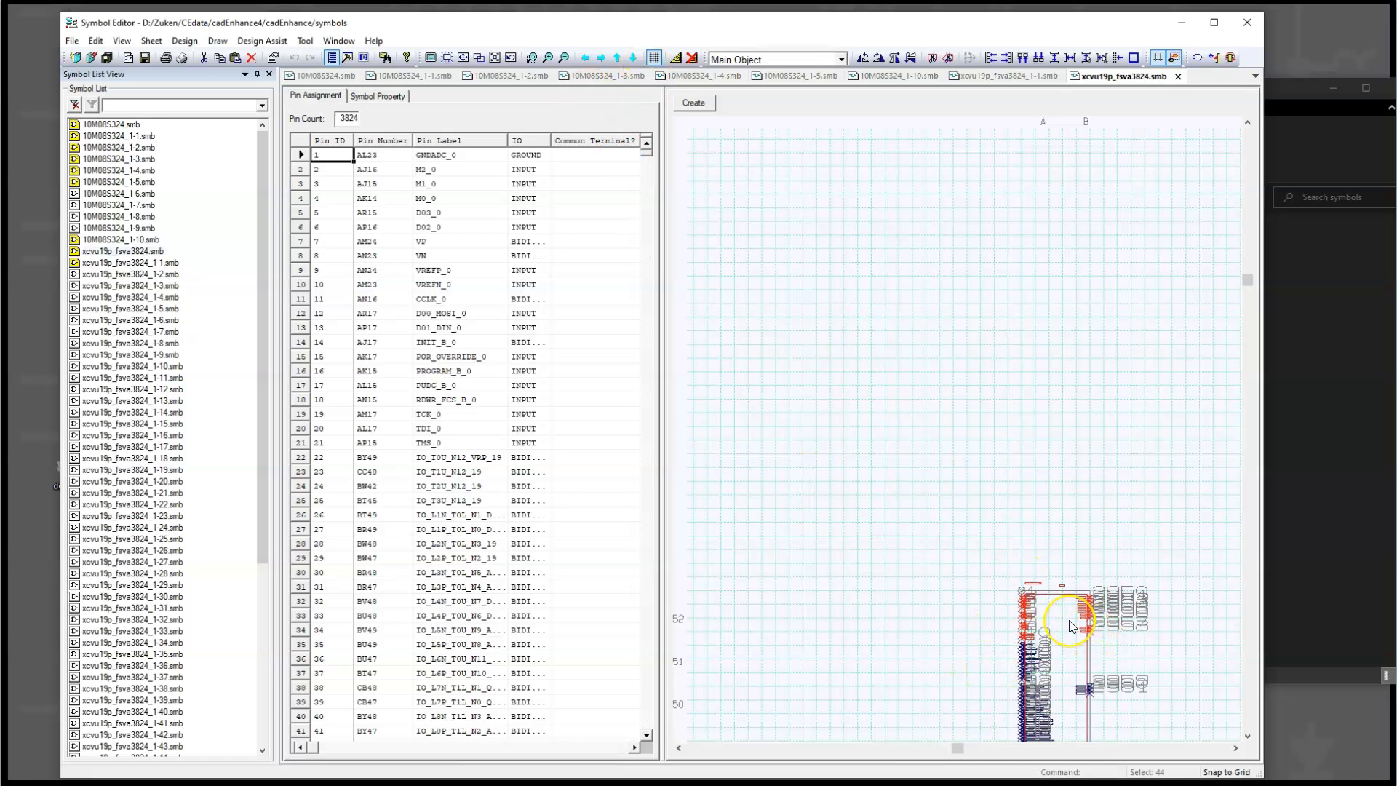
left_click(536, 60)
left_click_drag(1009, 574, 1118, 672)
Step: Examine the xcvu19p_fsva3824 superset symbol's pin groups from the configuration pins down through banks 19 and 20 to bank 21
scroll(935, 485, "down", 2)
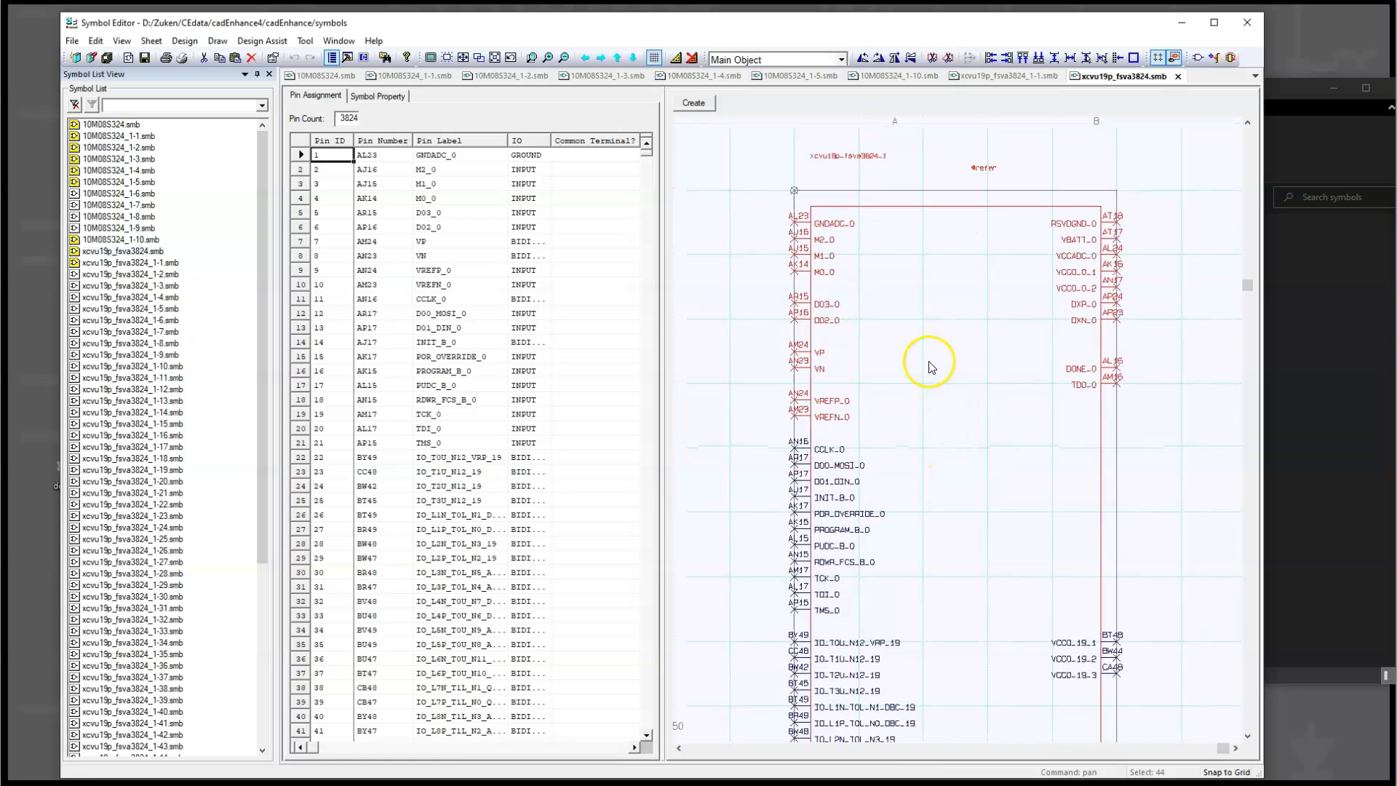
scroll(836, 458, "down", 2)
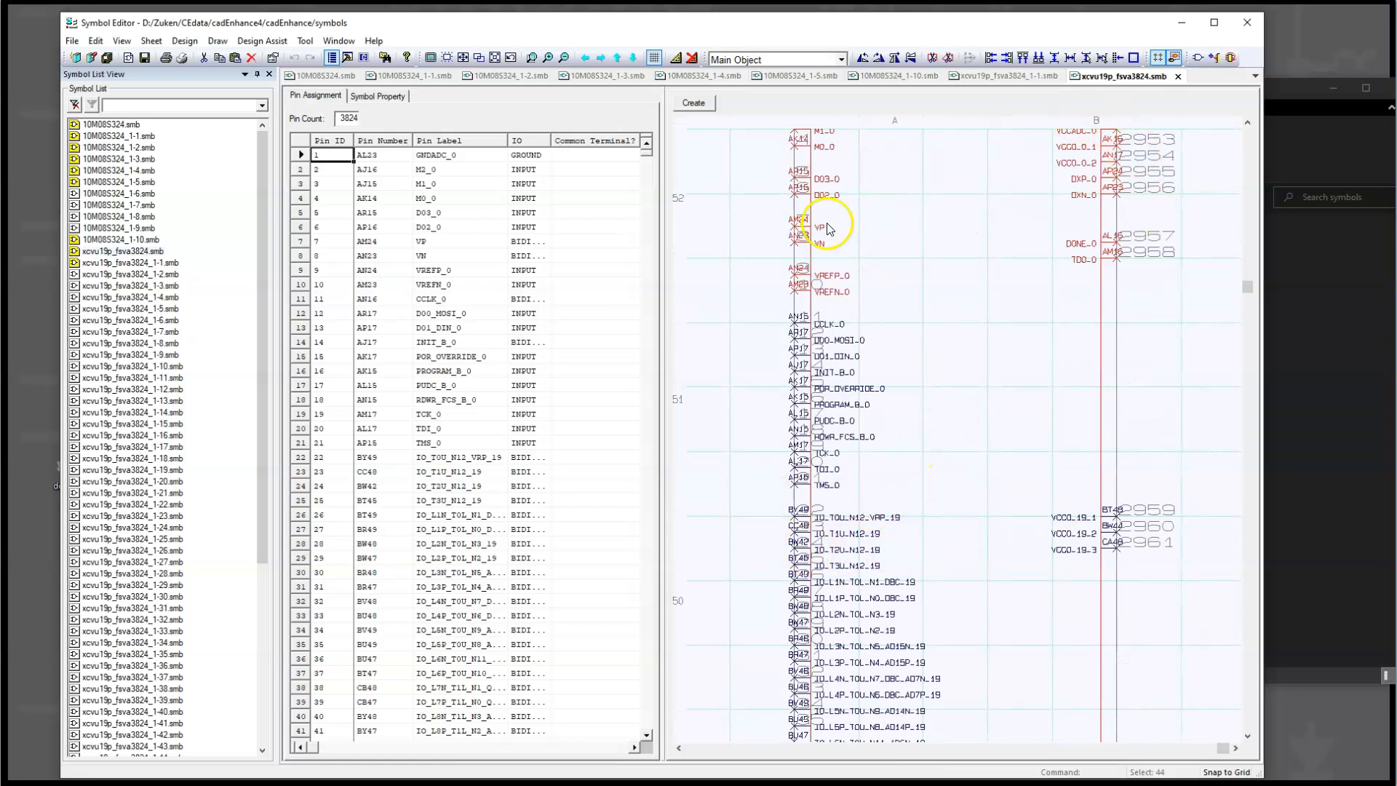
scroll(828, 228, "down", 3)
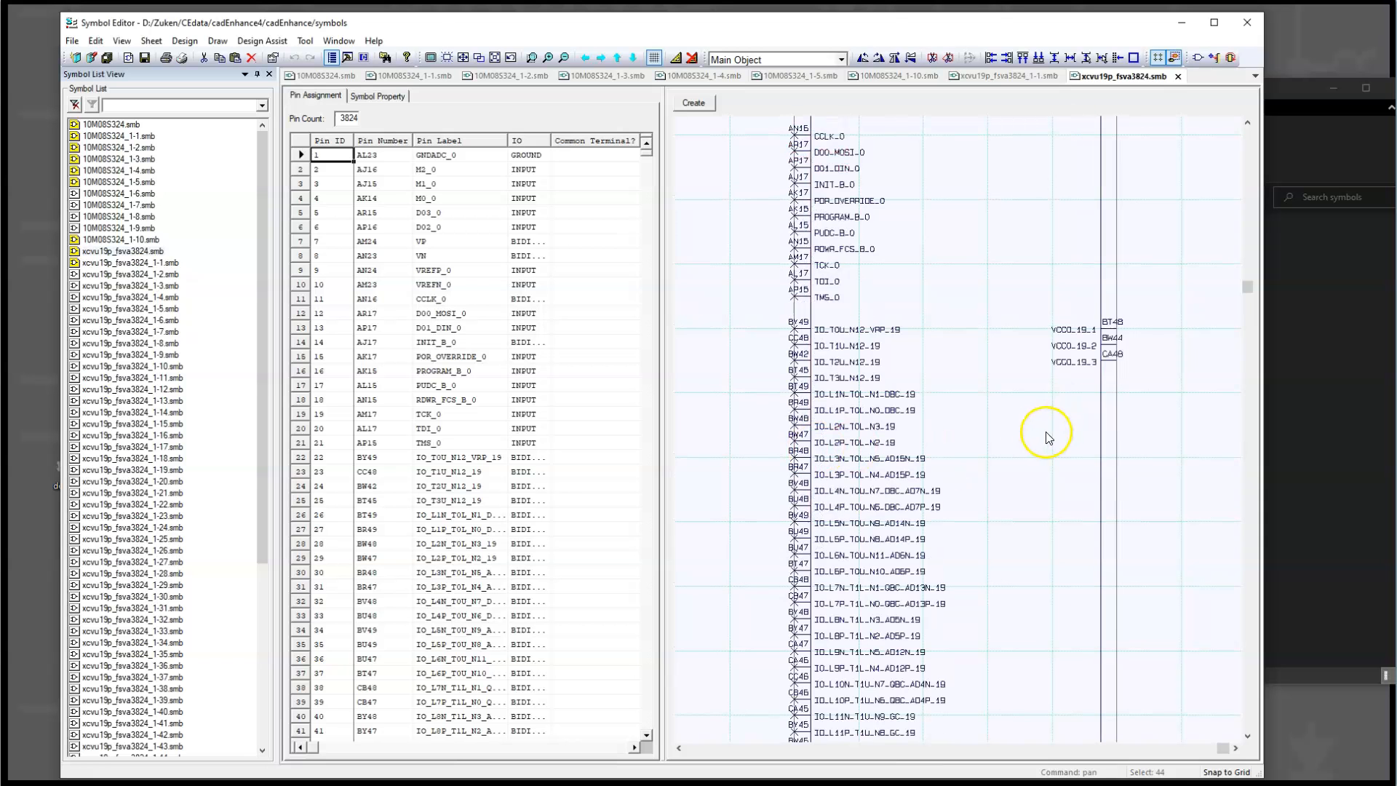
scroll(884, 353, "down", 3)
scroll(978, 408, "down", 5)
scroll(987, 409, "down", 2)
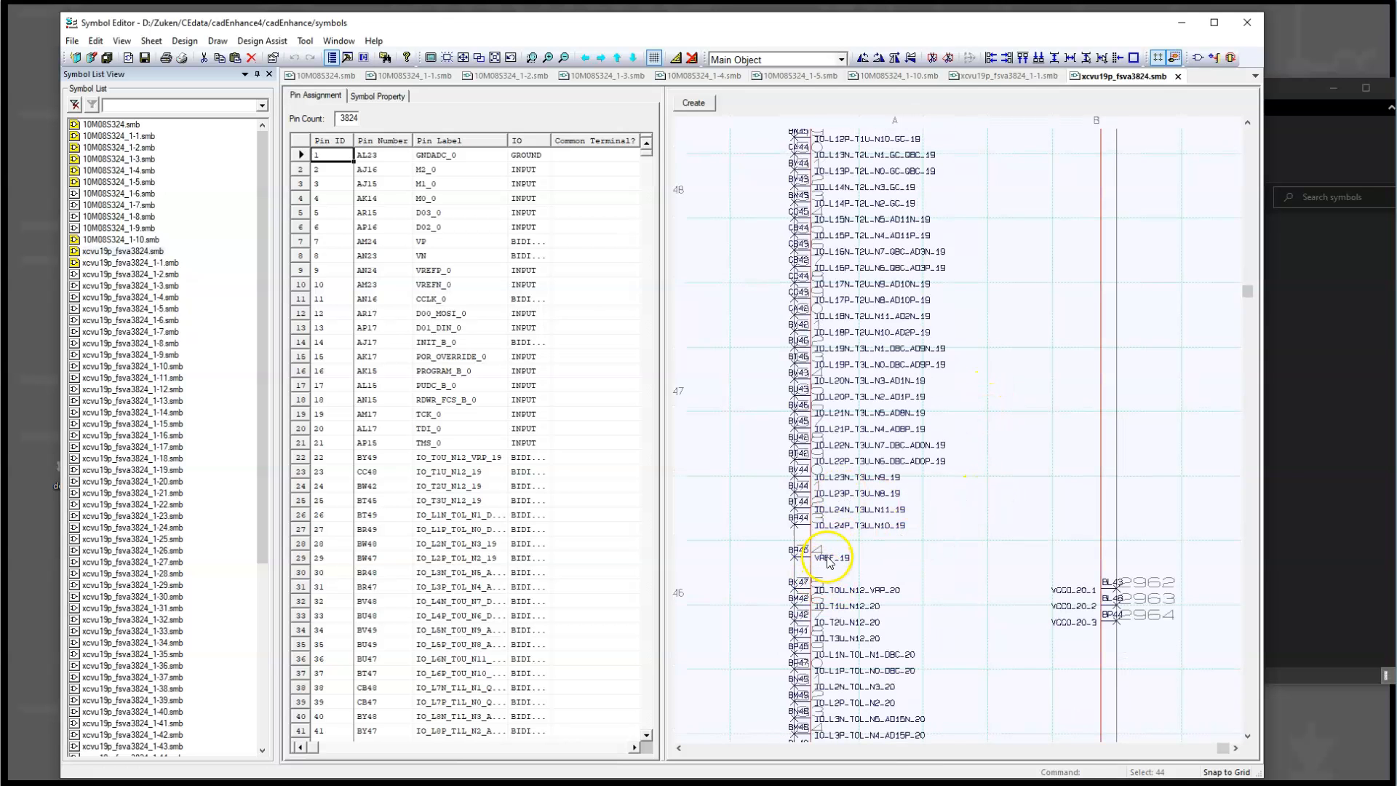
scroll(973, 539, "down", 3)
scroll(926, 505, "down", 5)
scroll(930, 479, "down", 4)
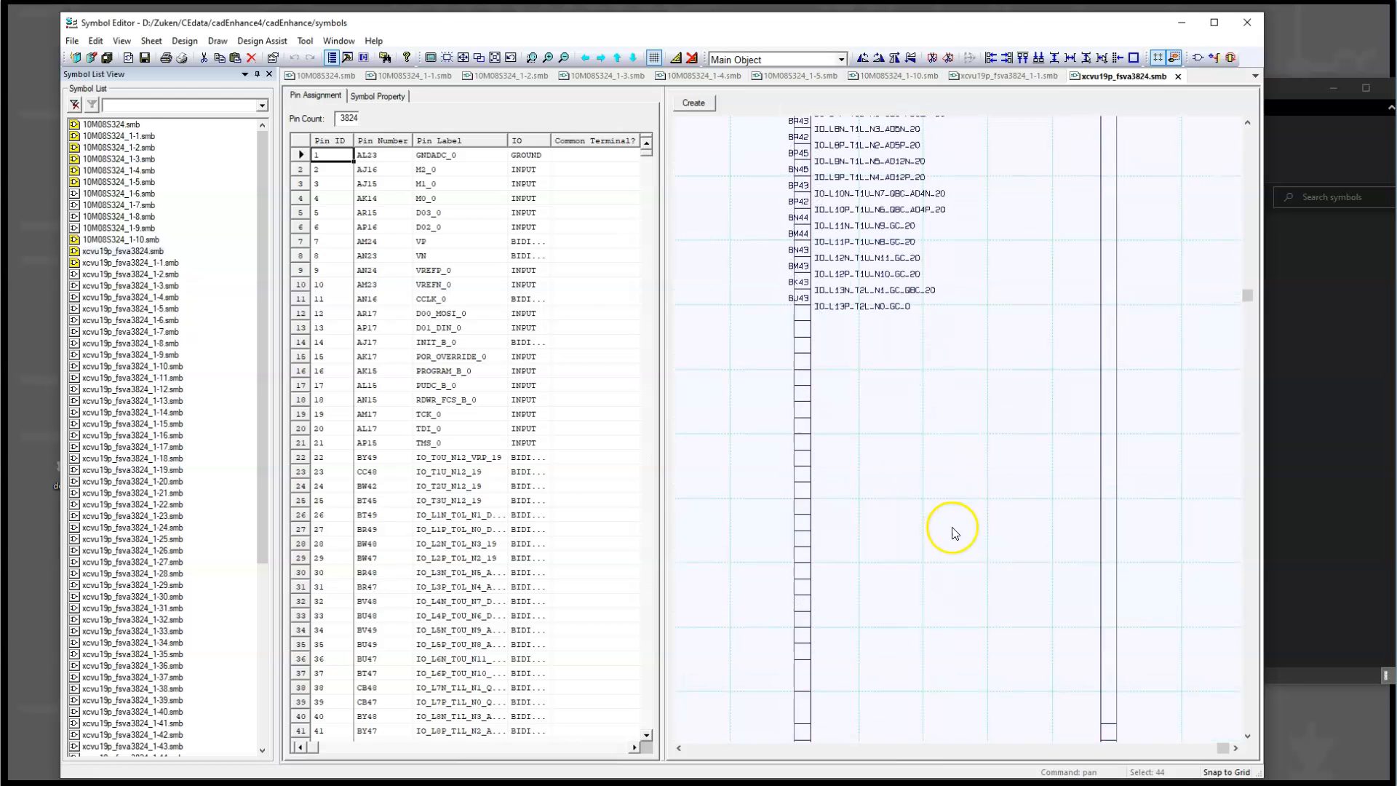
scroll(953, 539, "down", 1)
scroll(895, 618, "down", 2)
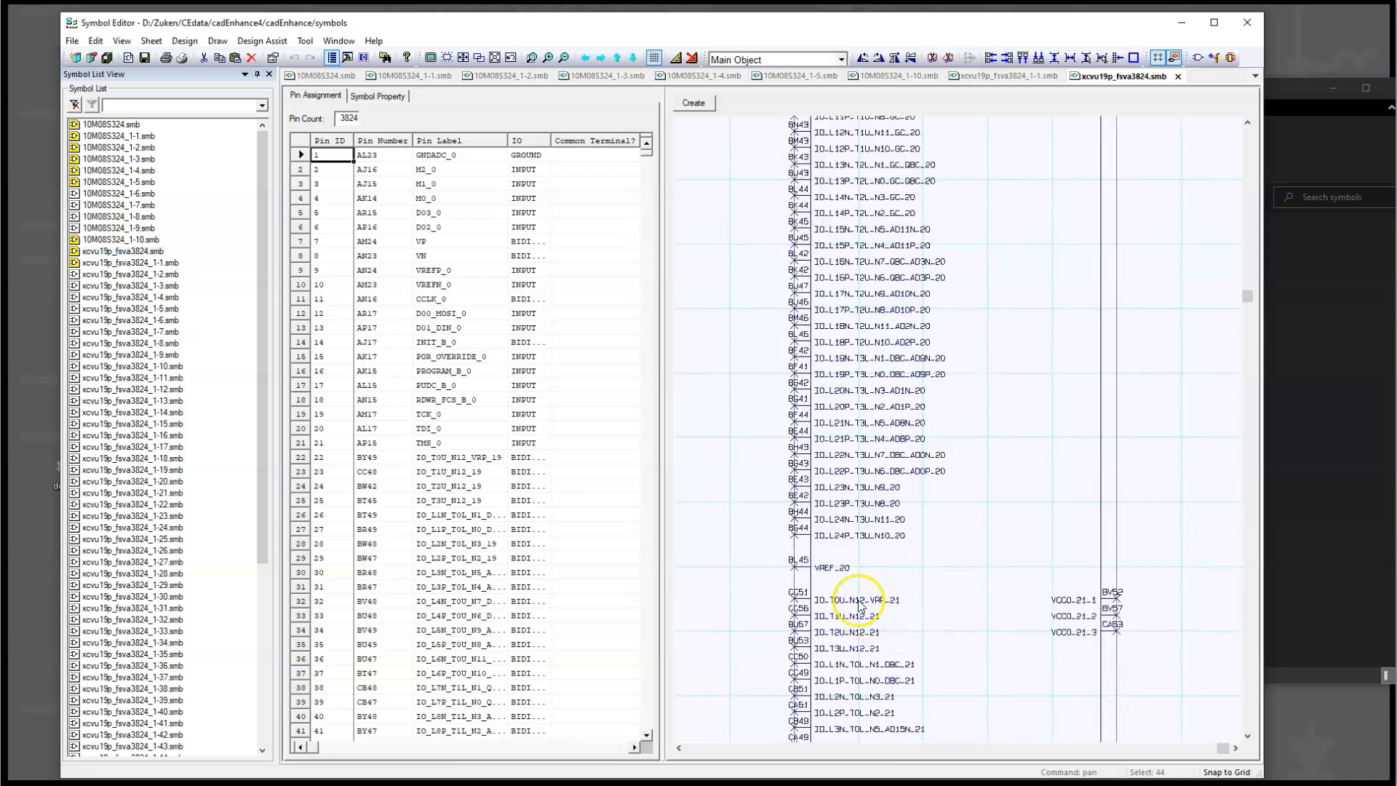
Step: Examine the GND and VCCINT pins at the lower end of the xcvu19p_fsva3824 superset symbol
left_click_drag(1246, 295, 1250, 611)
left_click_drag(1252, 727, 1247, 580)
scroll(957, 373, "up", 5)
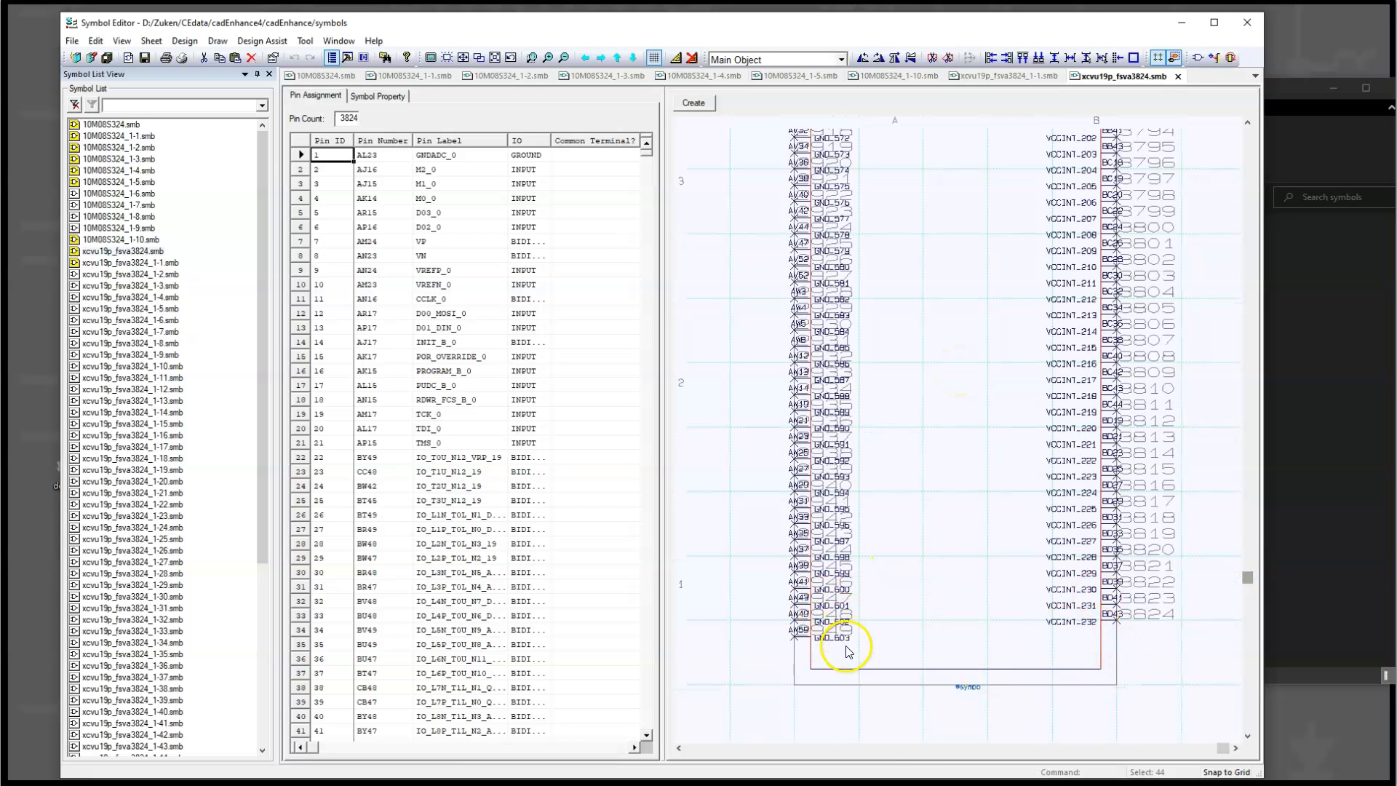
scroll(1002, 458, "up", 2)
scroll(1002, 467, "down", 2)
scroll(975, 451, "up", 3)
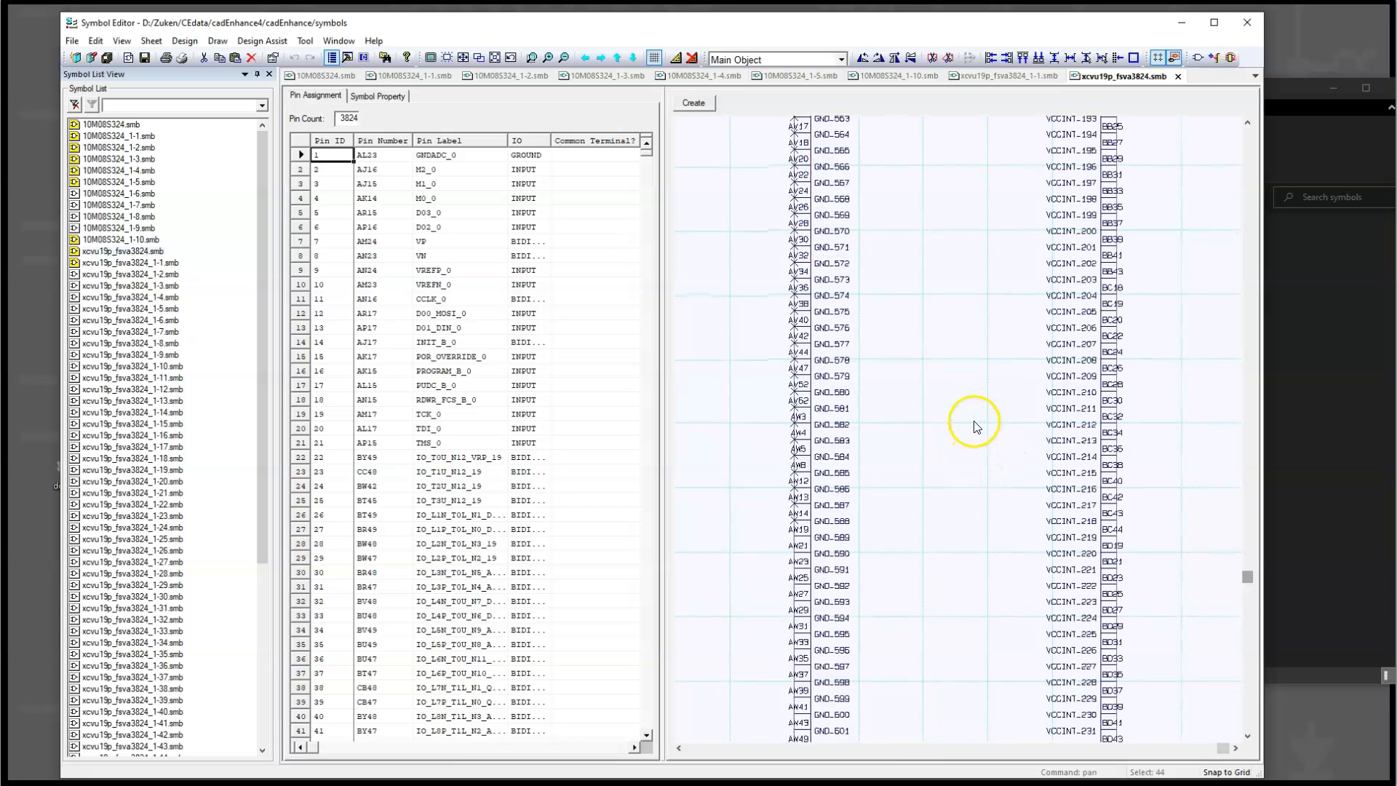